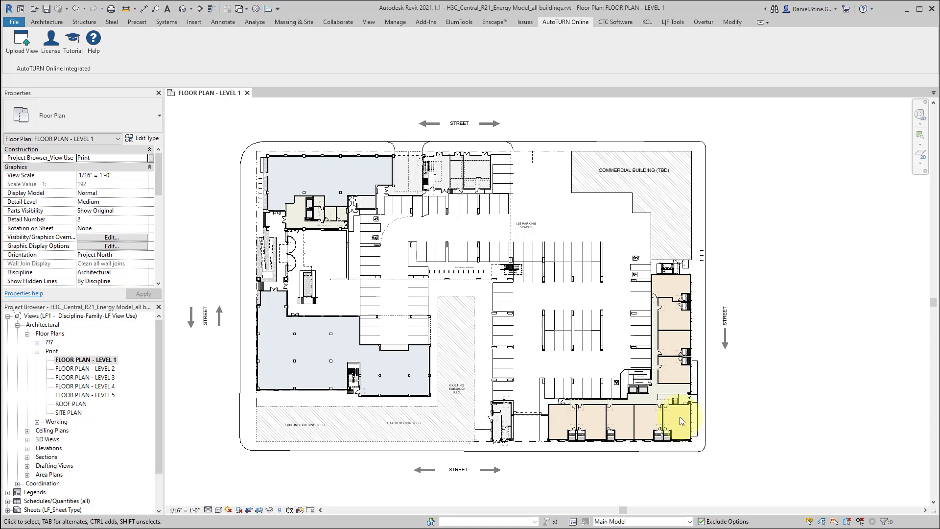
- Upload Revit's Level 1 floor plan view to AutoTURN Online
click(22, 50)
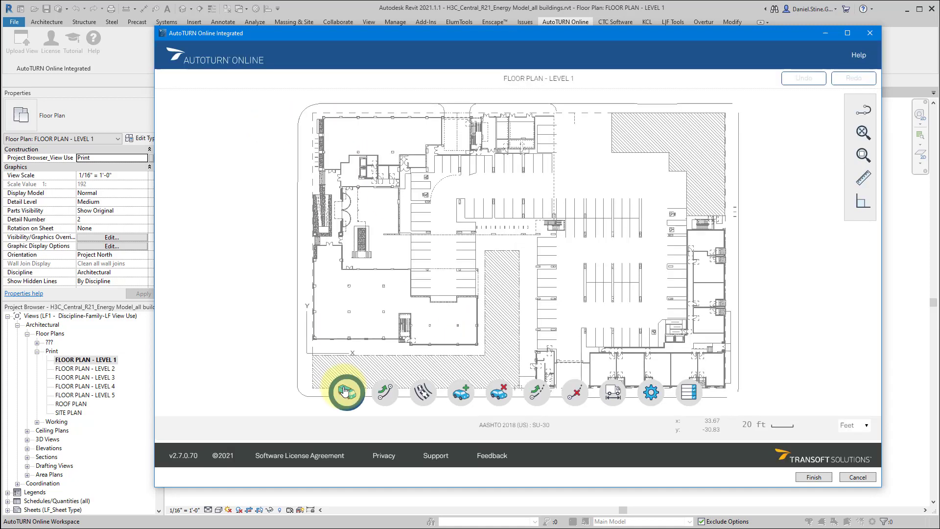
- Filter to US passenger vehicles and make the AASHTO 2018 P car the current vehicle
click(343, 391)
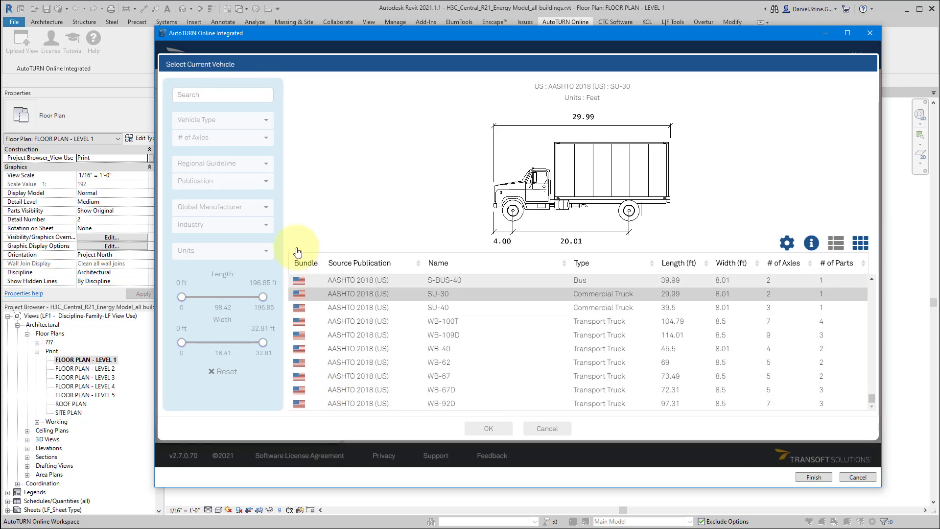
click(267, 166)
scroll(220, 360, down, 5)
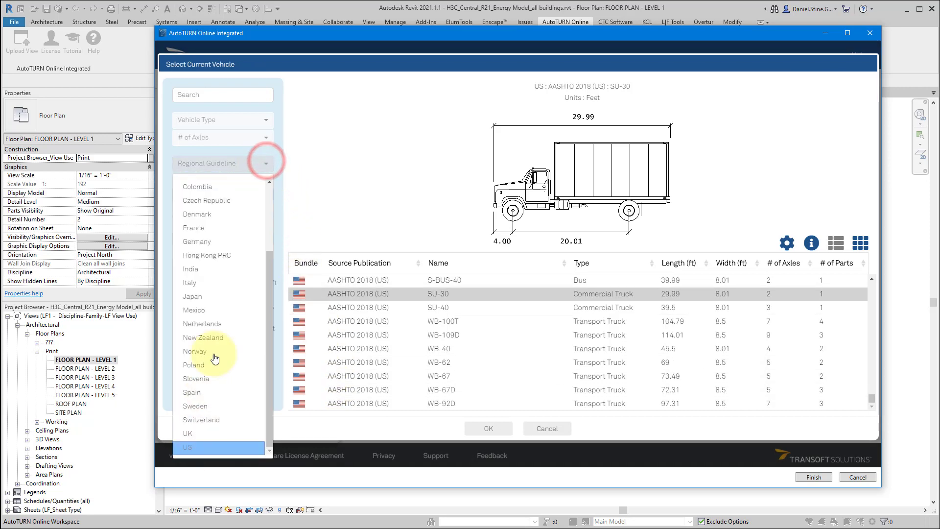
click(216, 447)
click(264, 120)
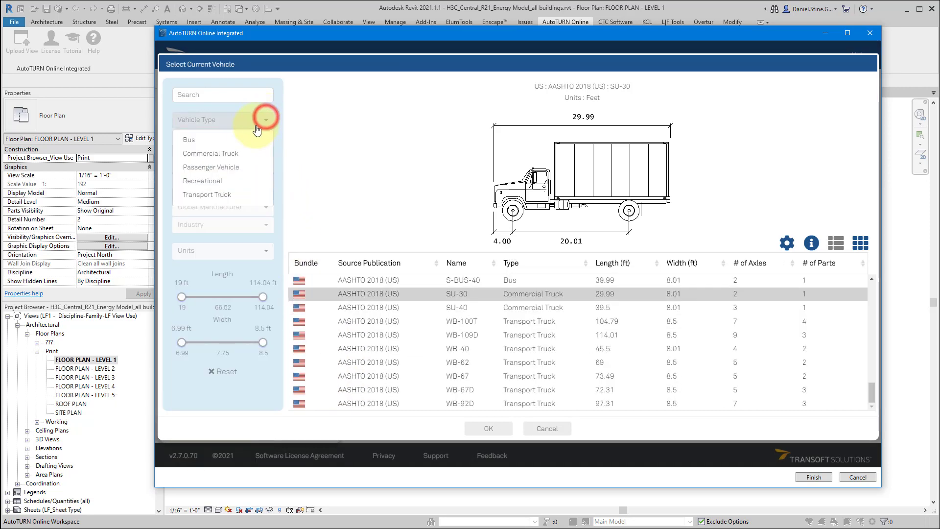
click(214, 166)
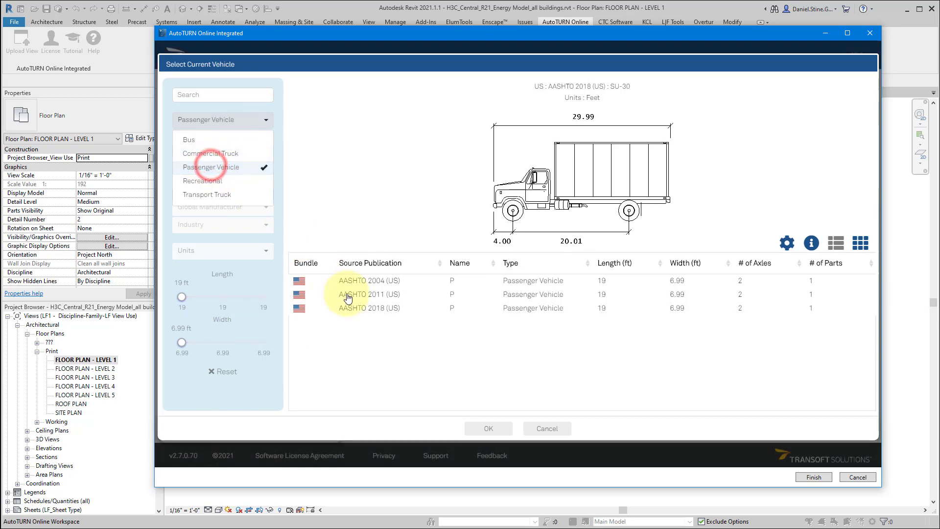
click(349, 308)
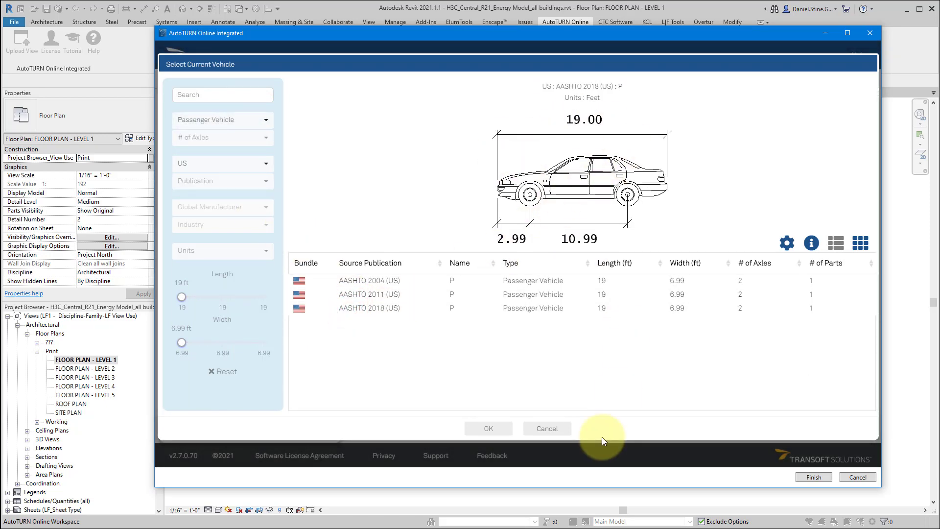
click(484, 429)
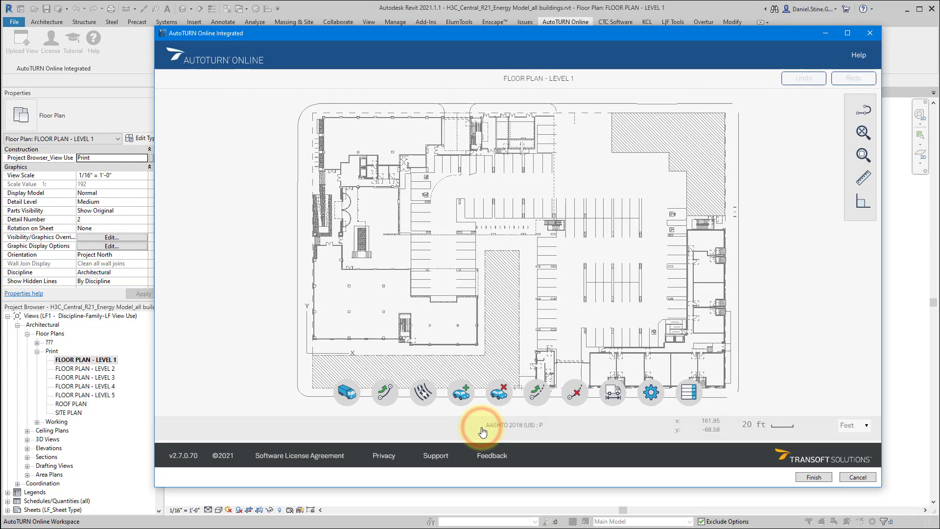
scroll(585, 348, up, 5)
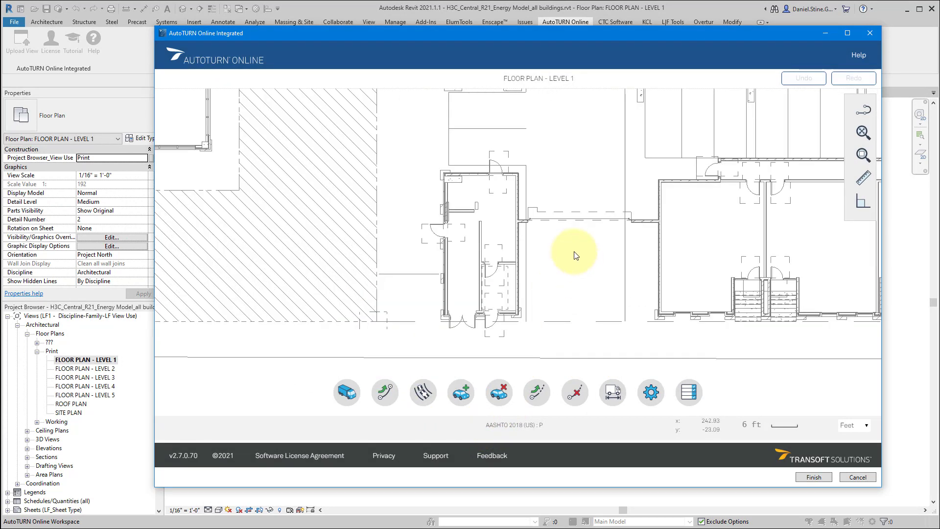
- Place the P car facing north in the gap along the plan's south side
click(384, 394)
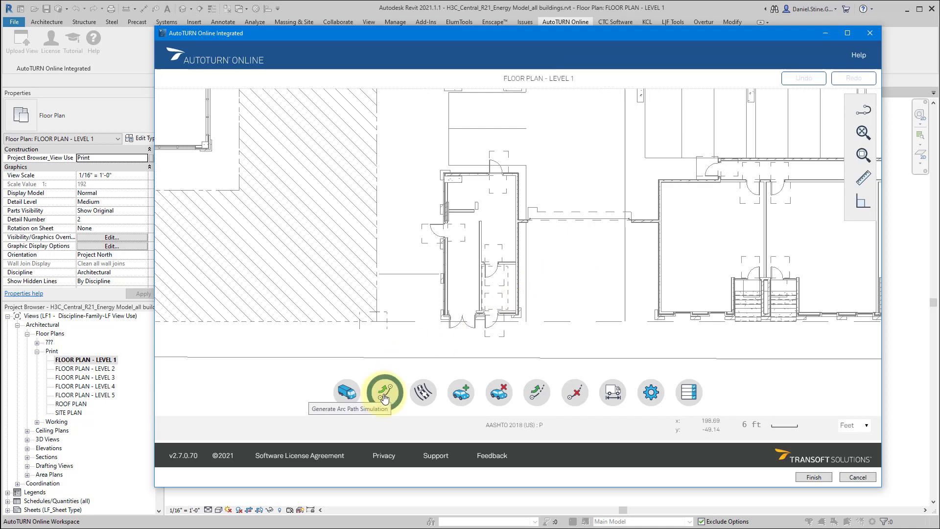
click(384, 394)
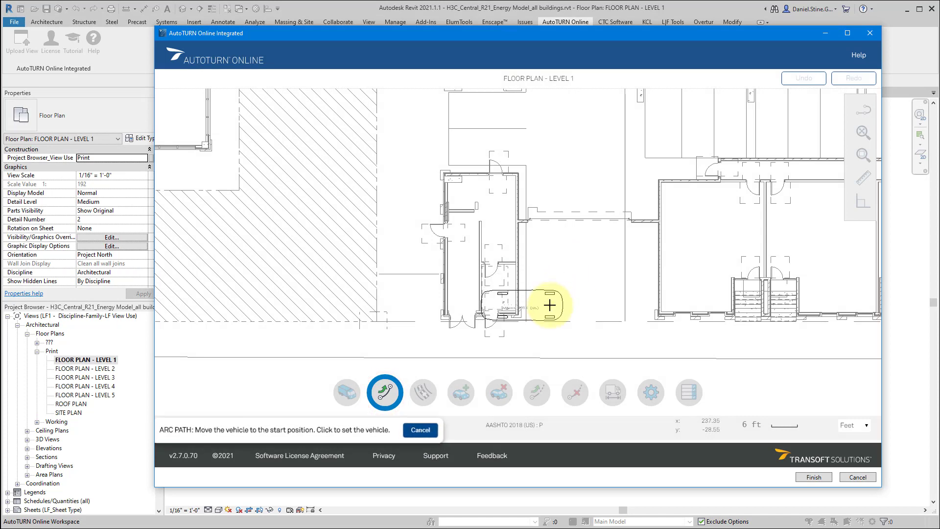
click(549, 303)
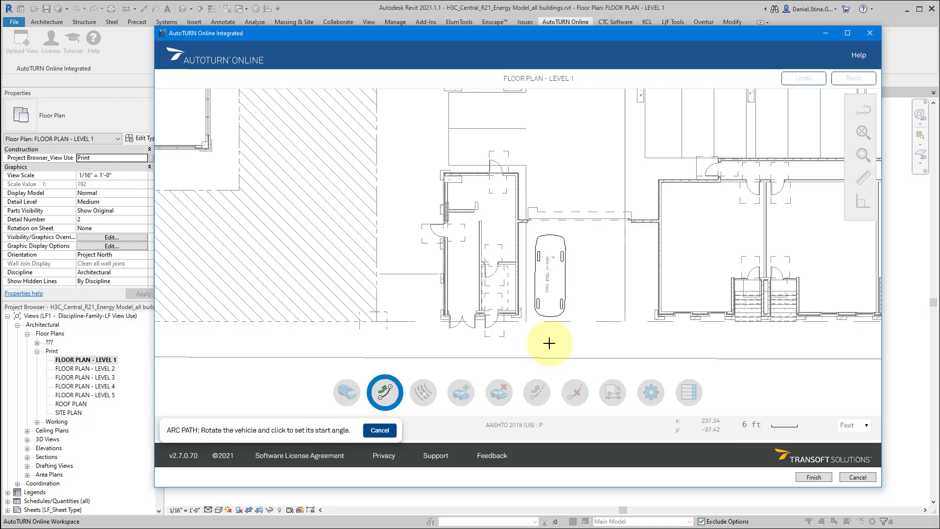
click(548, 344)
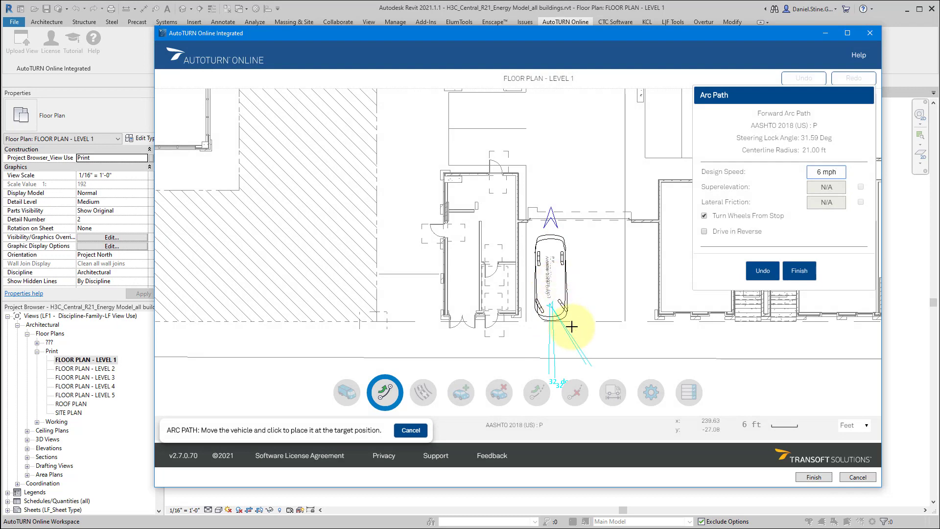
click(793, 273)
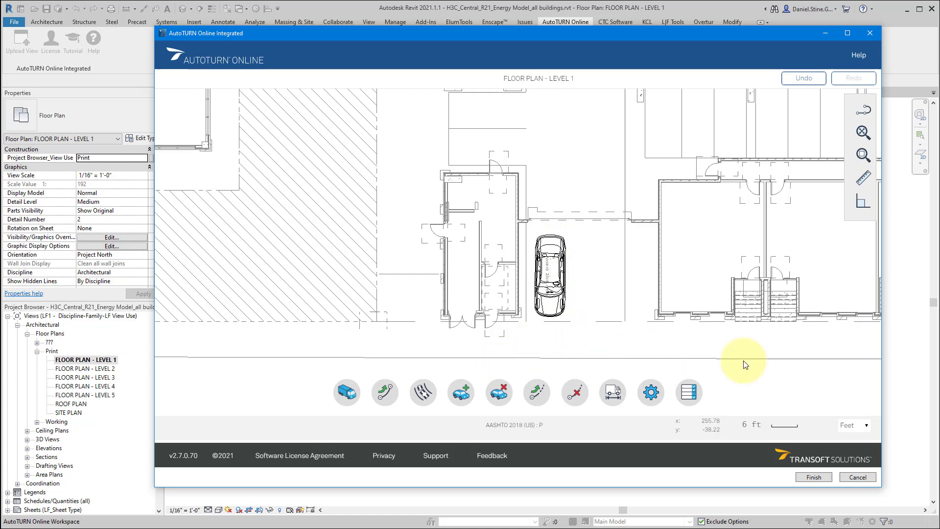
scroll(707, 359, down, 2)
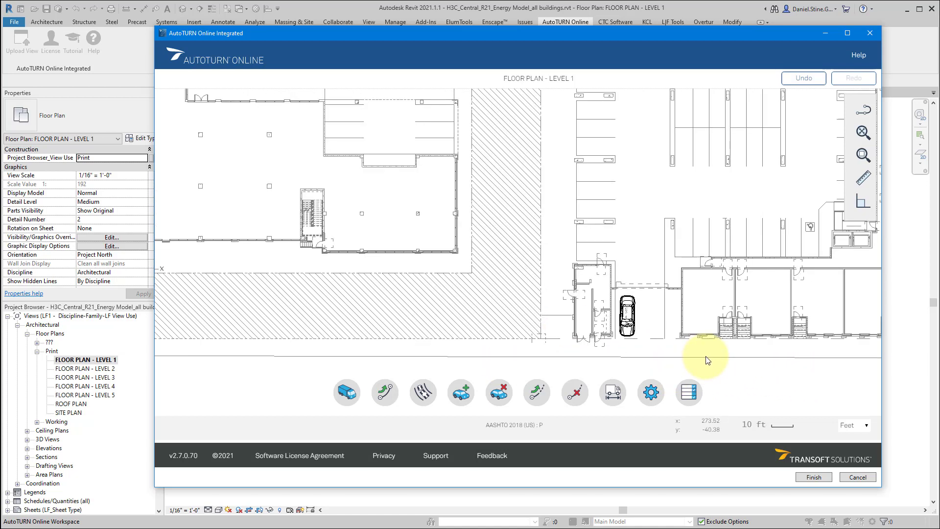
mouse_move(747, 388)
middle_down()
mouse_move(648, 380)
mouse_move(648, 319)
middle_up()
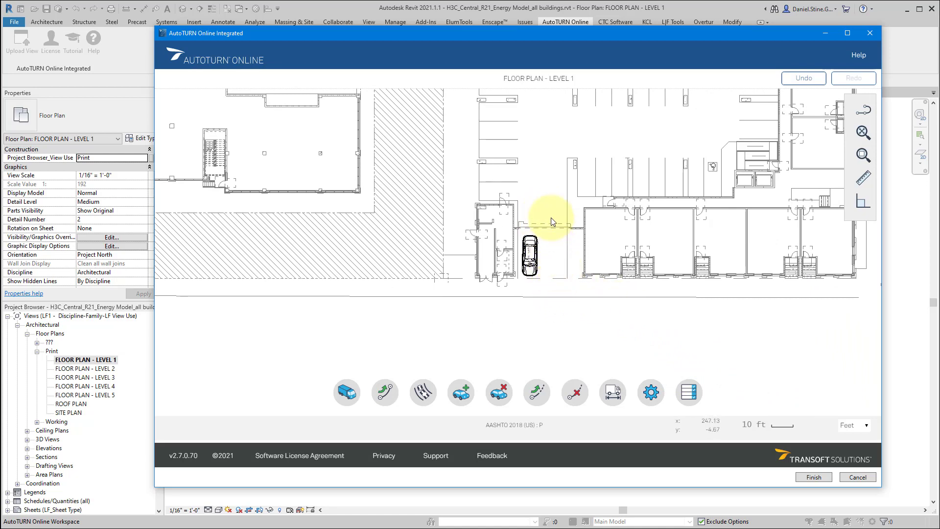
- Start the car's arc path on the south street, driving north through the gap into parking
click(384, 392)
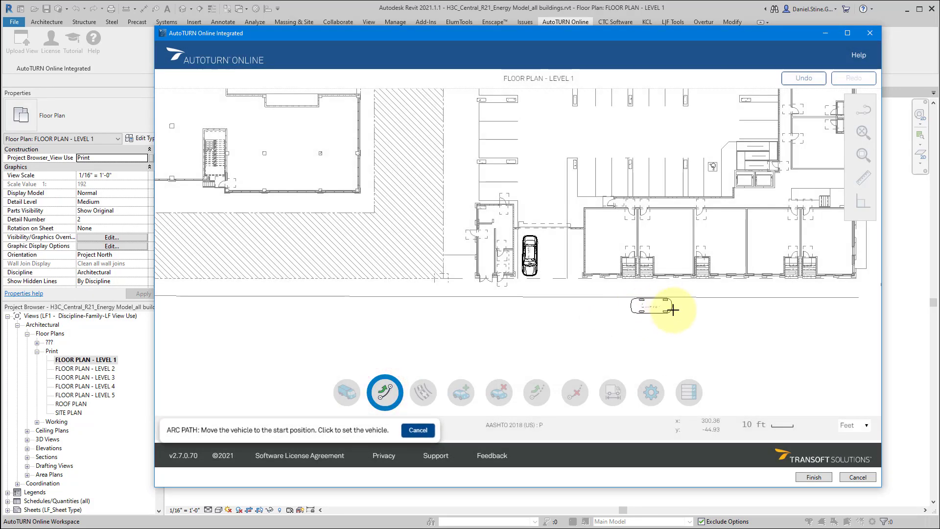
click(675, 310)
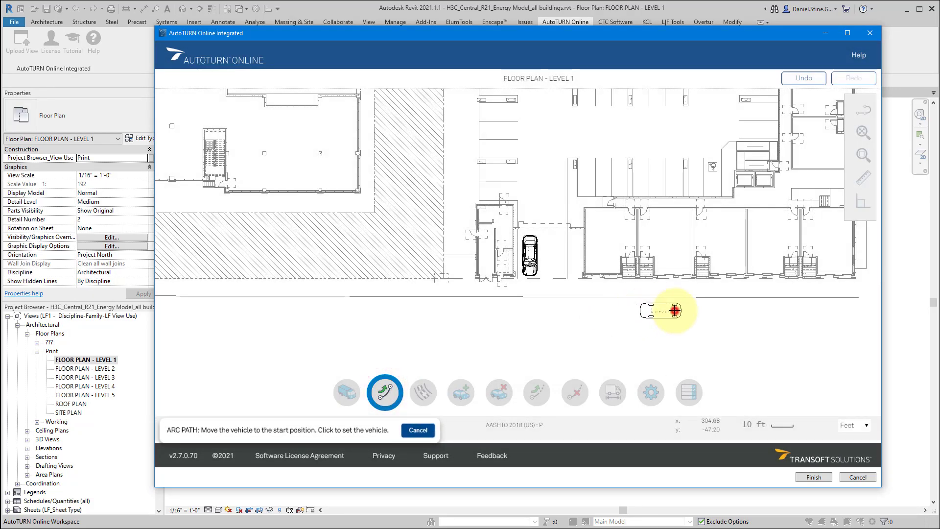
click(613, 309)
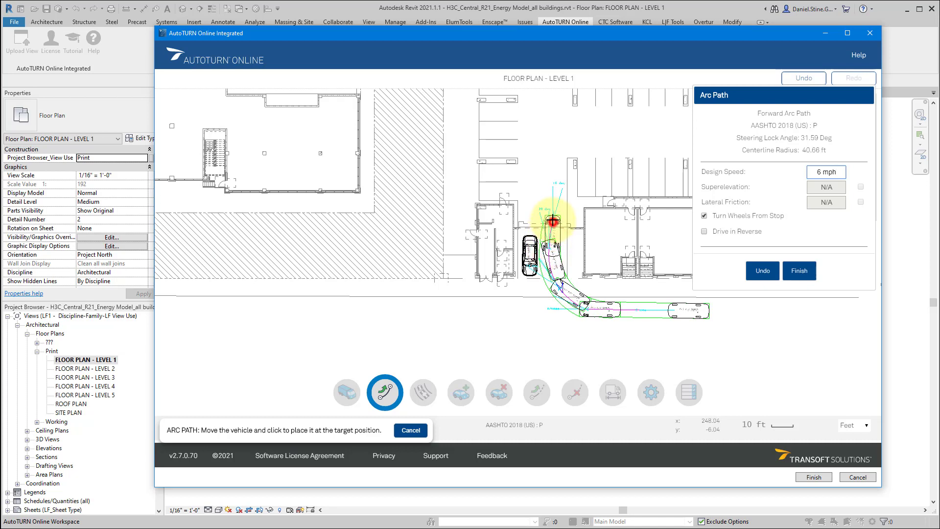
click(553, 220)
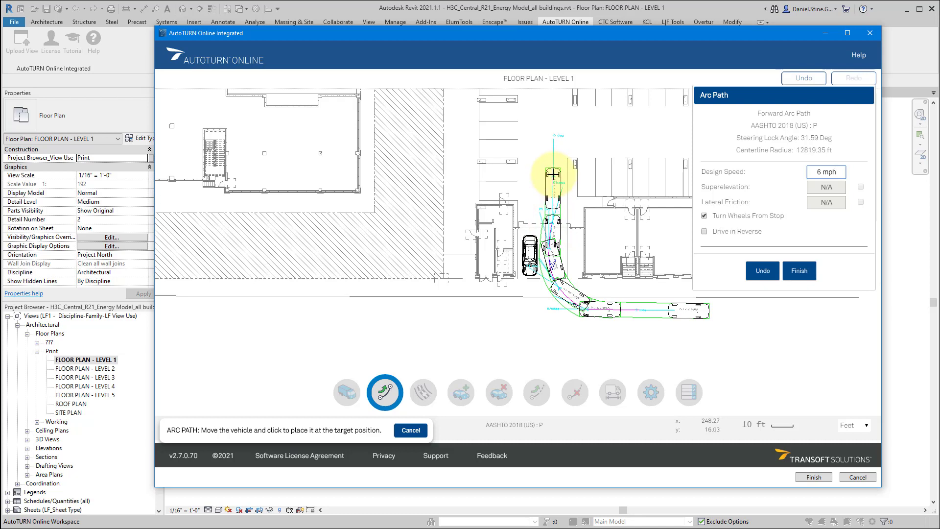
click(553, 174)
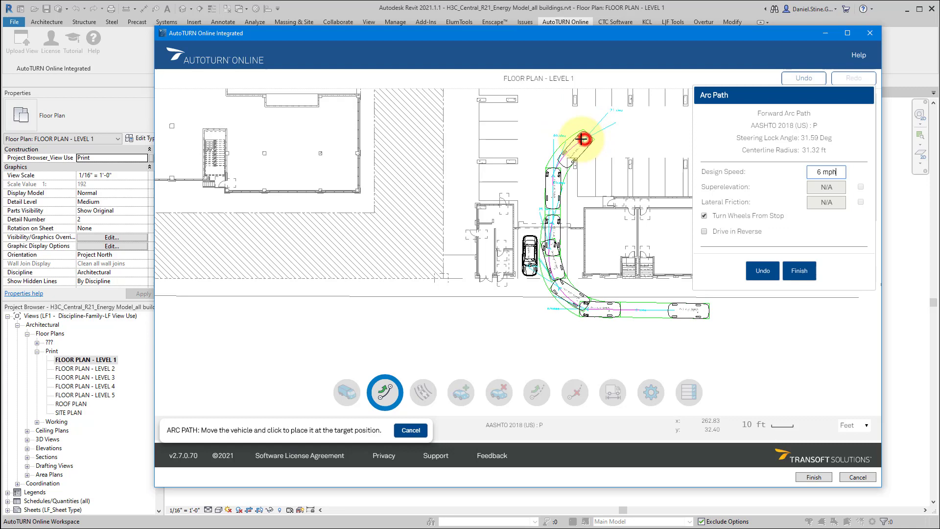
click(582, 139)
scroll(580, 156, up, 5)
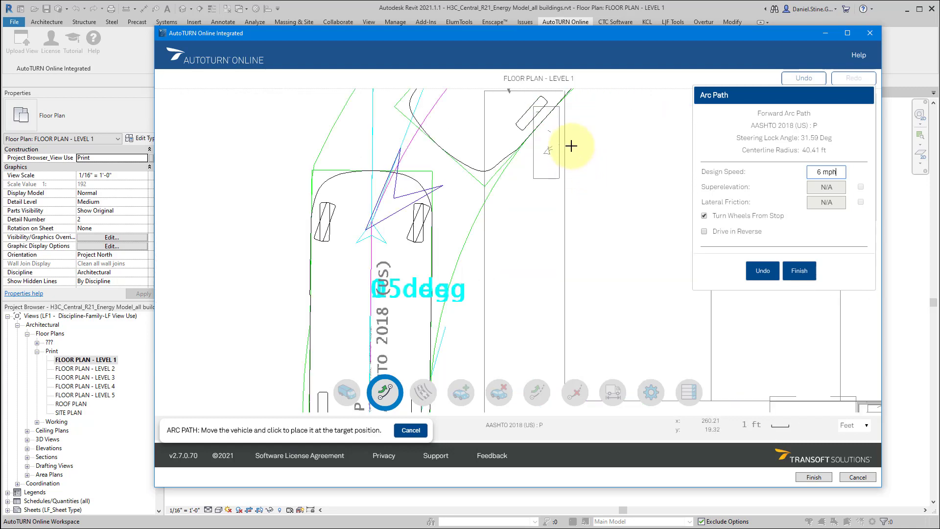
scroll(538, 125, down, 4)
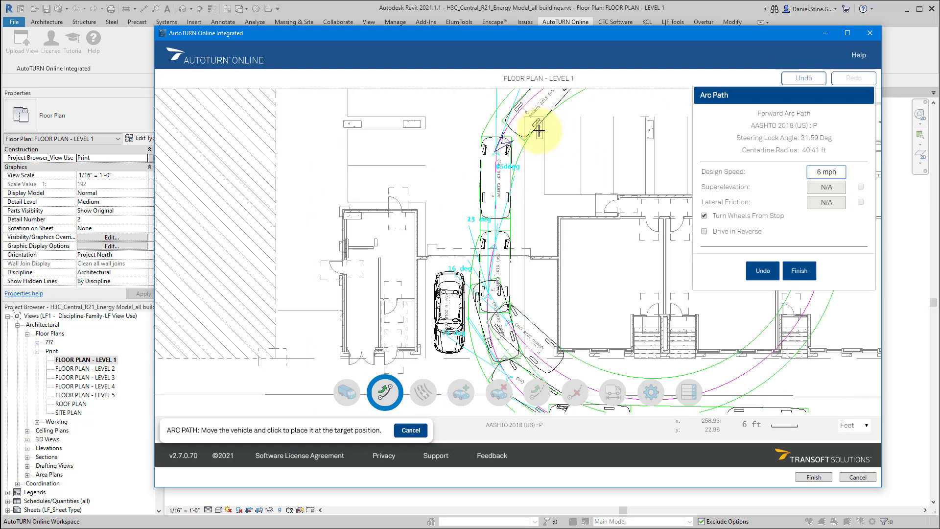
- Undo the last segment, then continue the path north, east along the aisle, and north again
click(754, 269)
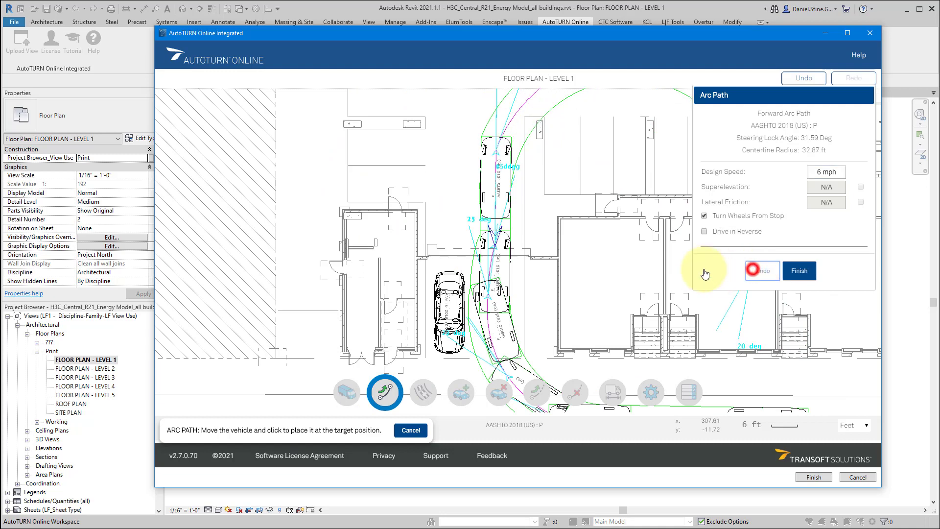
click(532, 172)
middle_drag(532, 173, 504, 284)
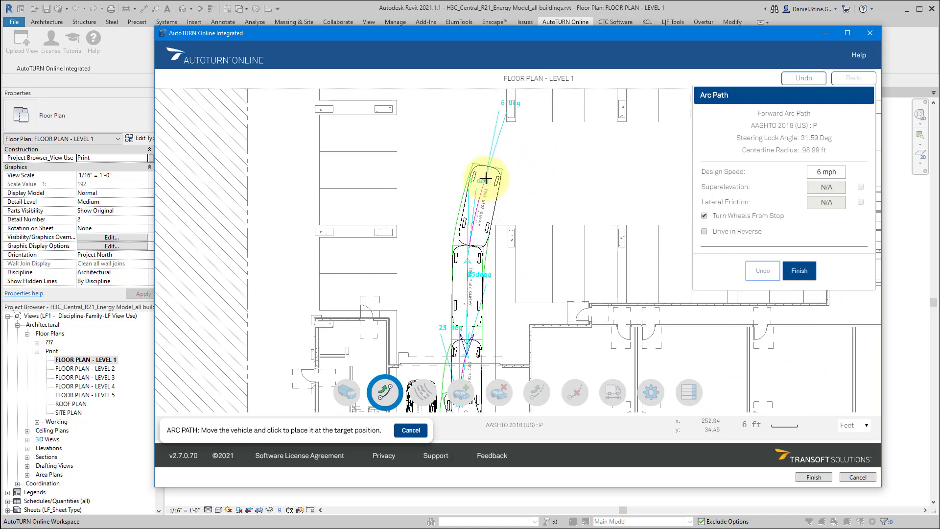
click(486, 171)
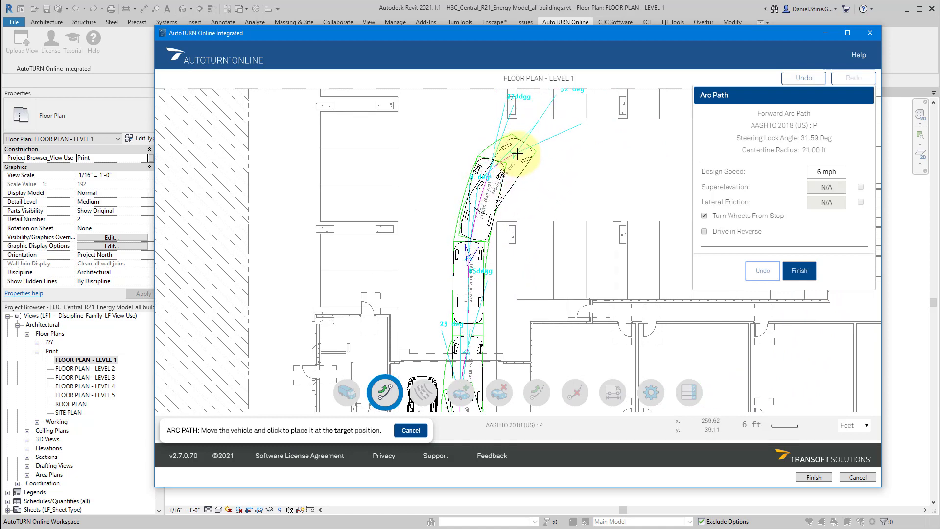
click(533, 154)
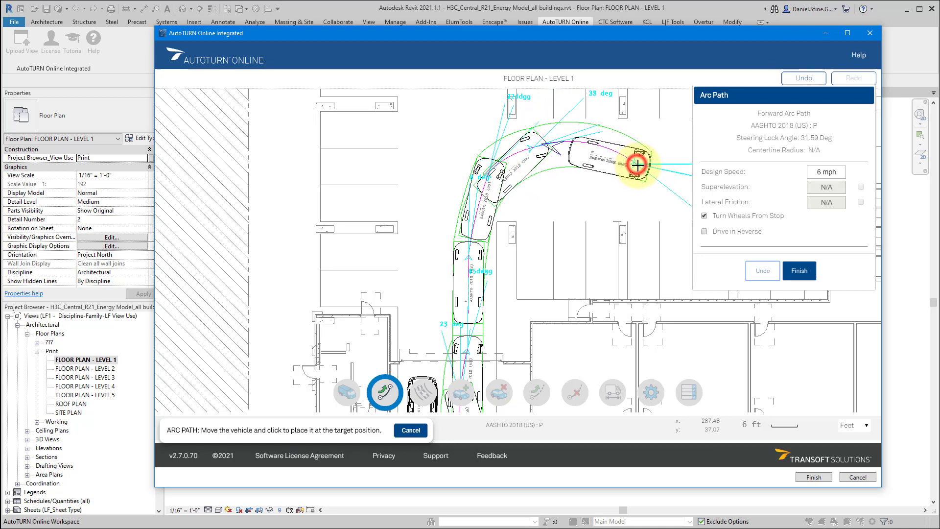
middle_drag(624, 164, 336, 231)
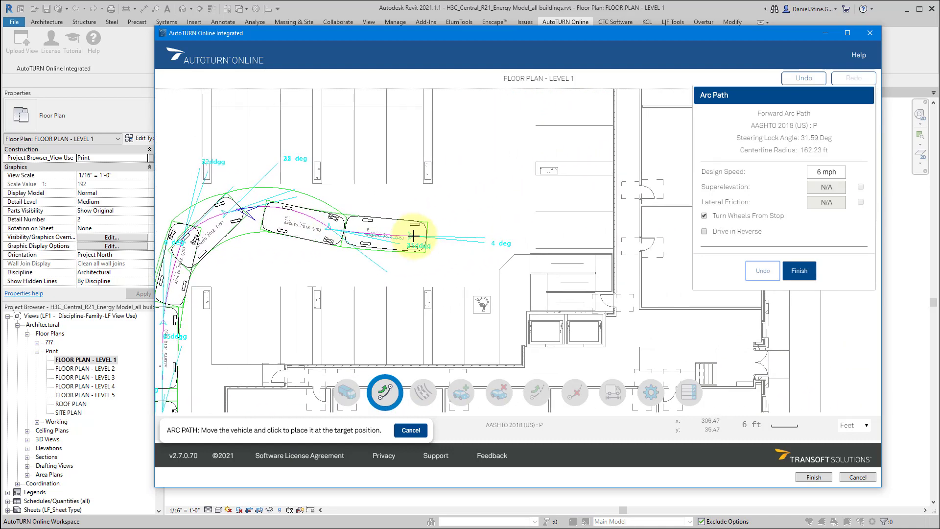
click(427, 231)
click(496, 185)
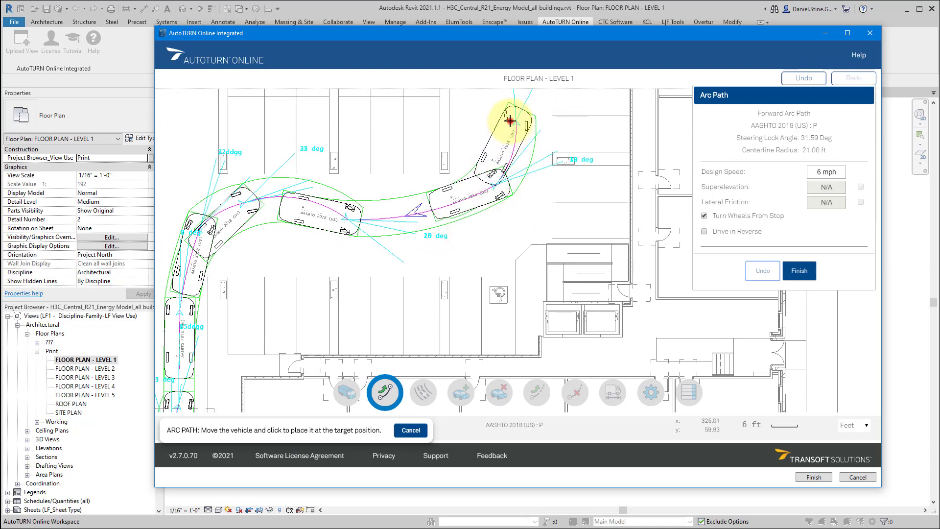
middle_drag(510, 126, 499, 299)
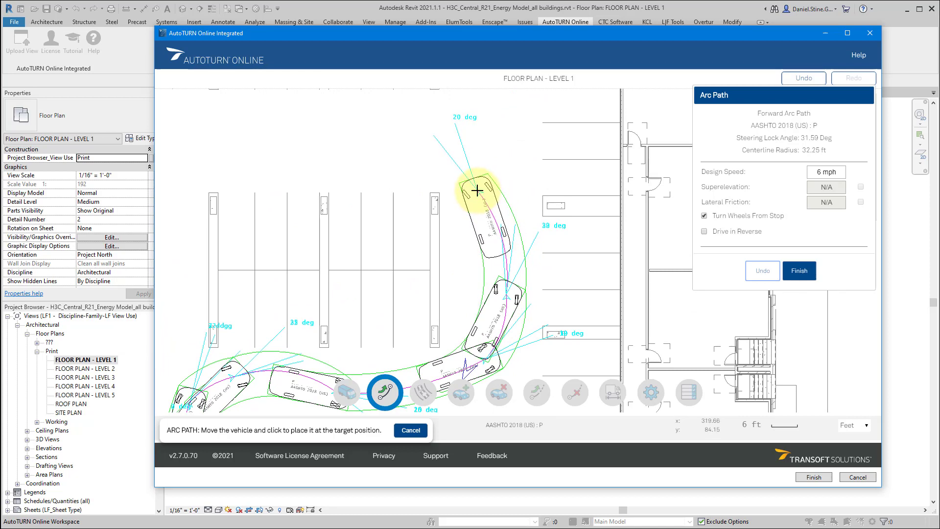
- Reverse the car from the north leg into the east-side parking stall and finish the path
click(477, 190)
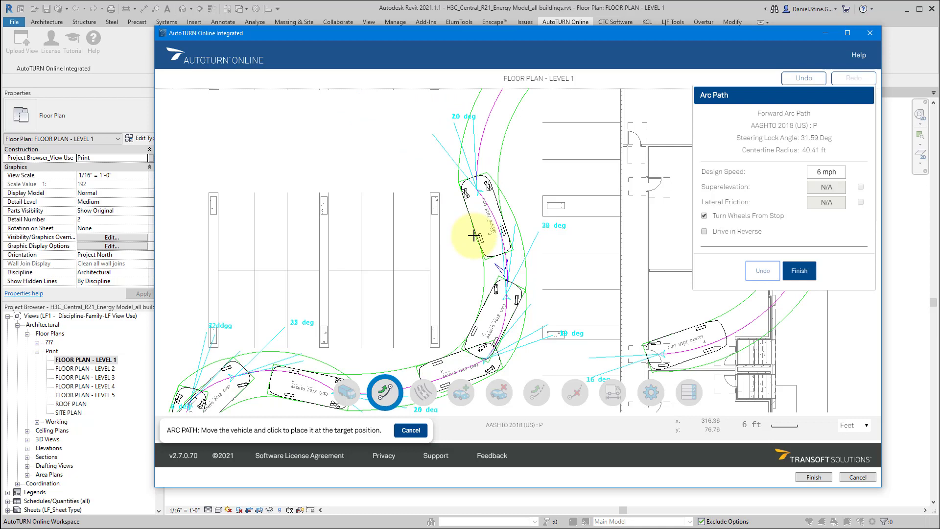
click(504, 272)
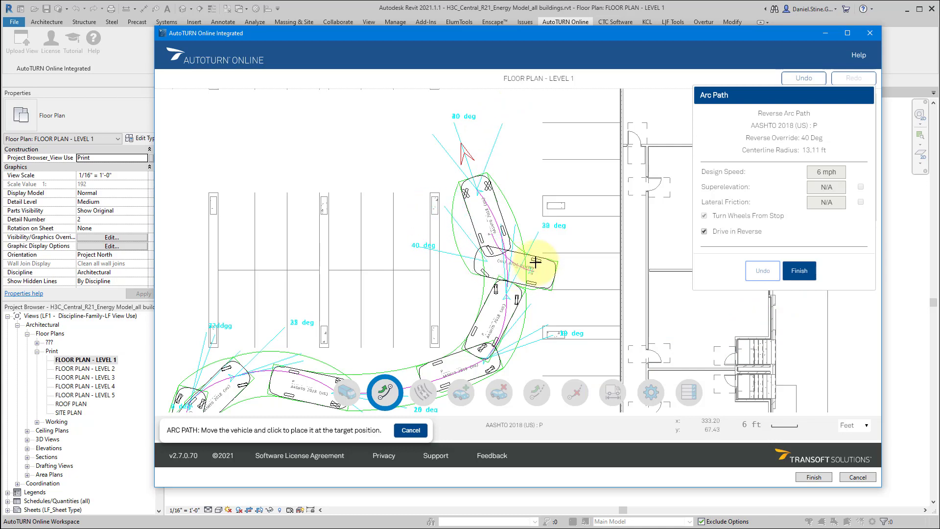
click(538, 264)
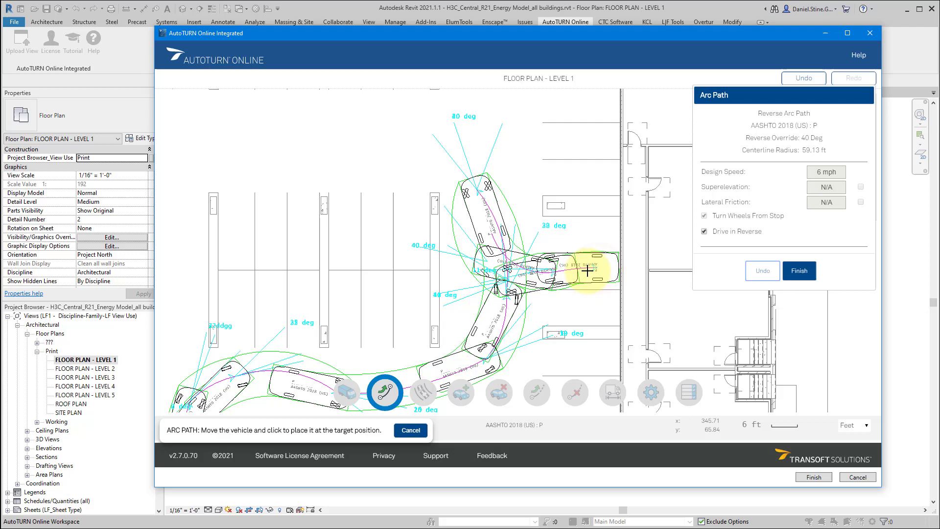
click(800, 270)
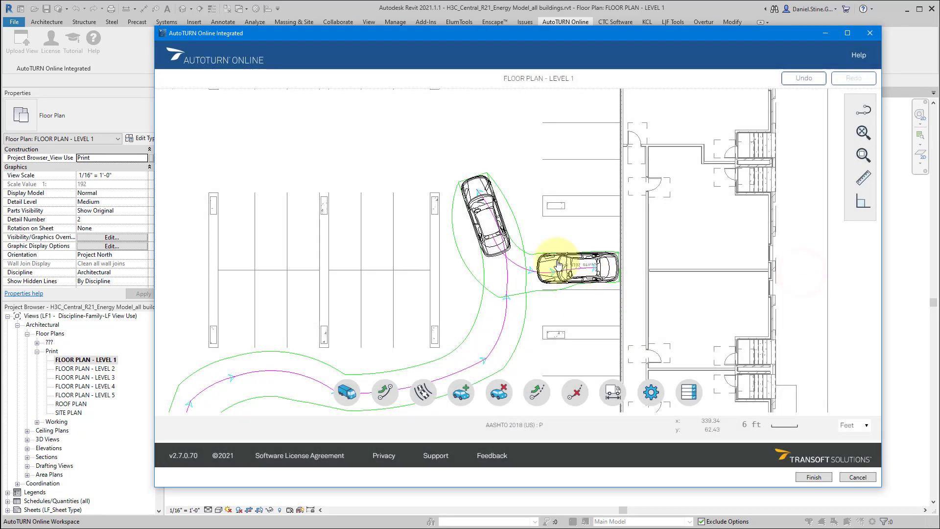
scroll(558, 260, up, 4)
scroll(638, 237, down, 2)
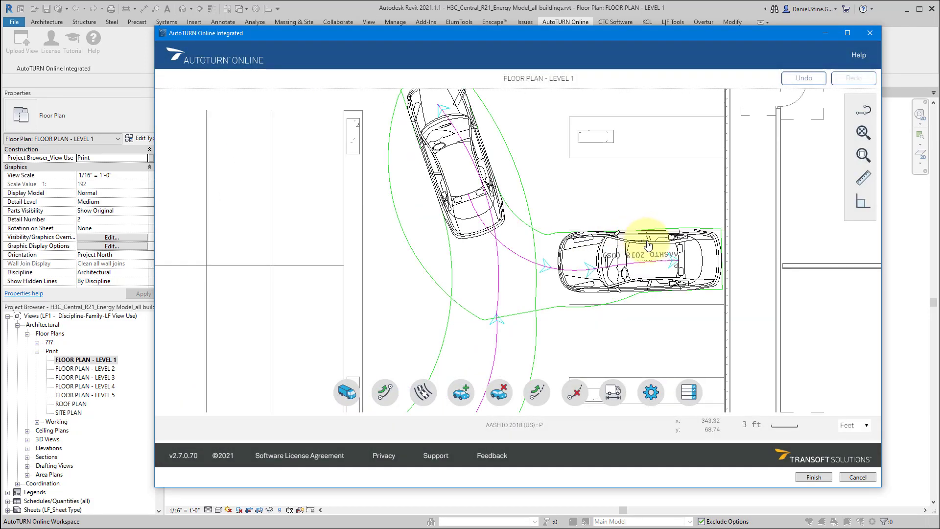
scroll(644, 248, down, 2)
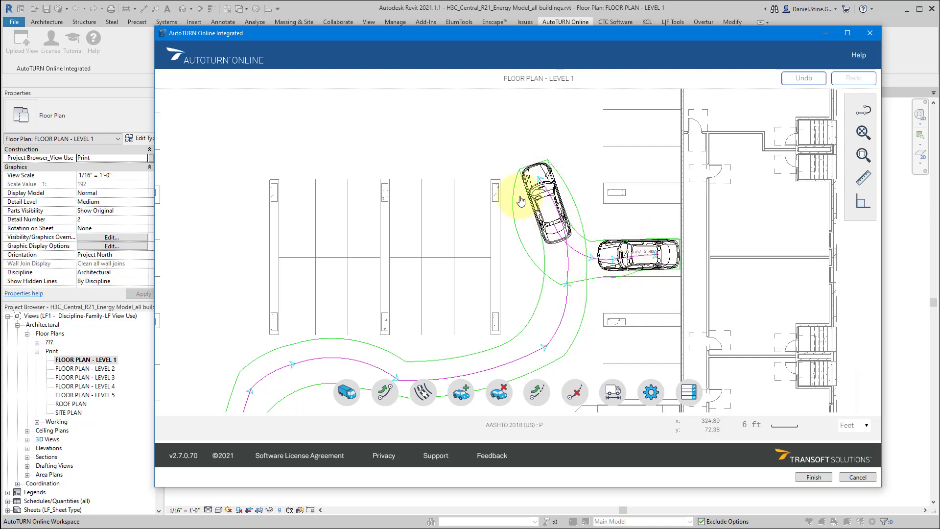
scroll(541, 264, down, 2)
scroll(590, 291, down, 4)
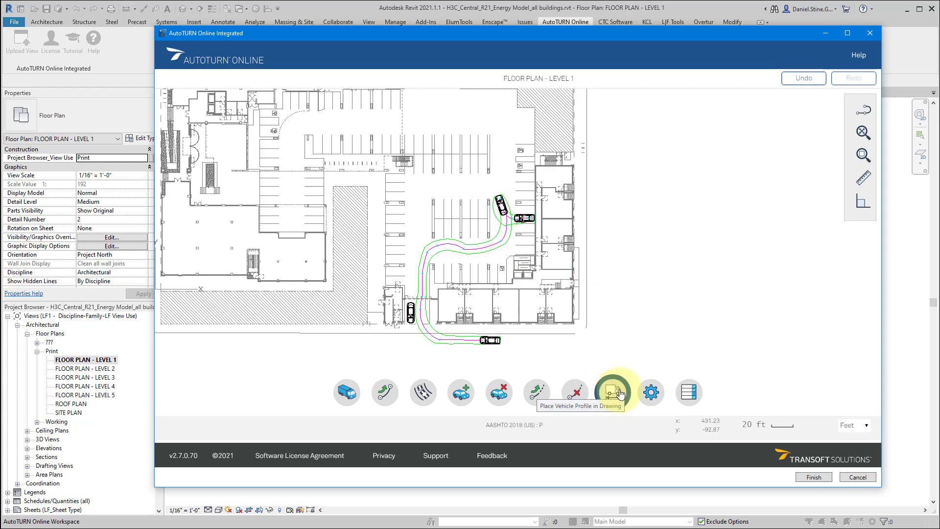
- Drop the P car's dimensioned profile to the right of the floor plan, then pan to the building's top edge
click(619, 392)
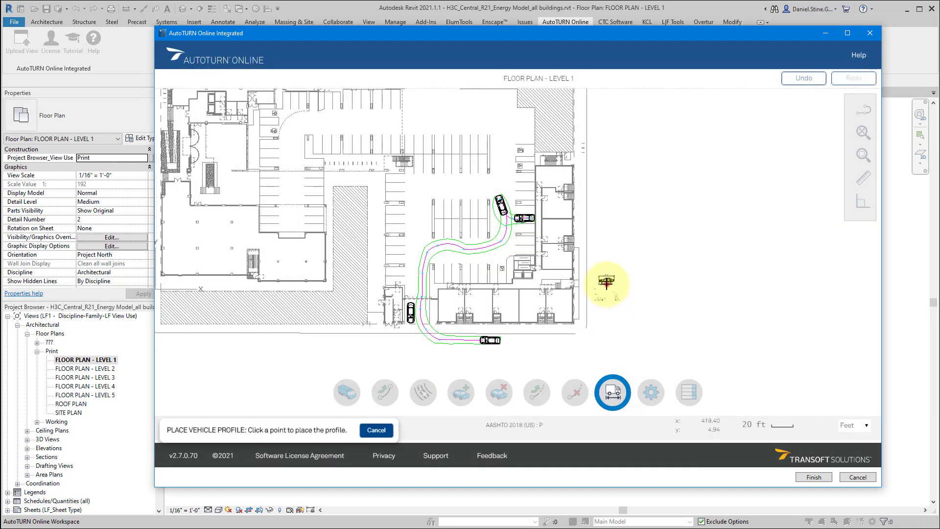
click(607, 283)
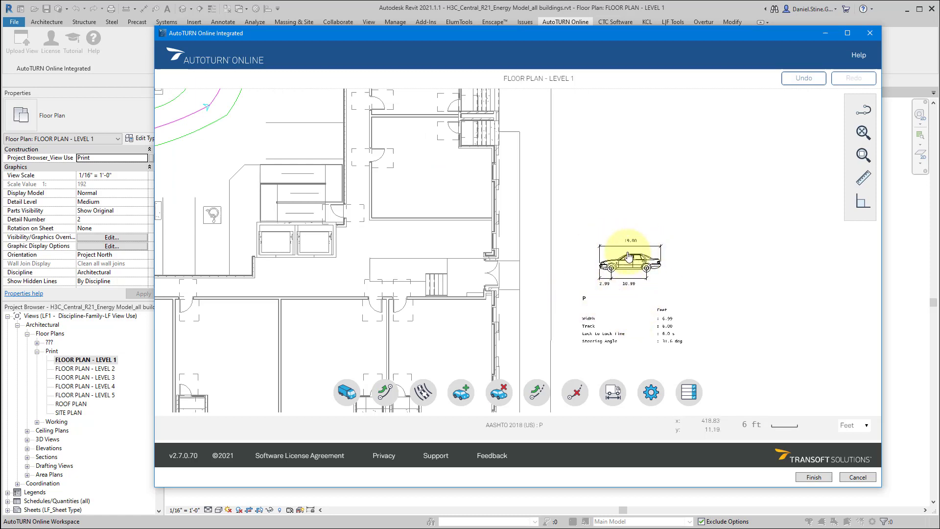
scroll(631, 242, up, 2)
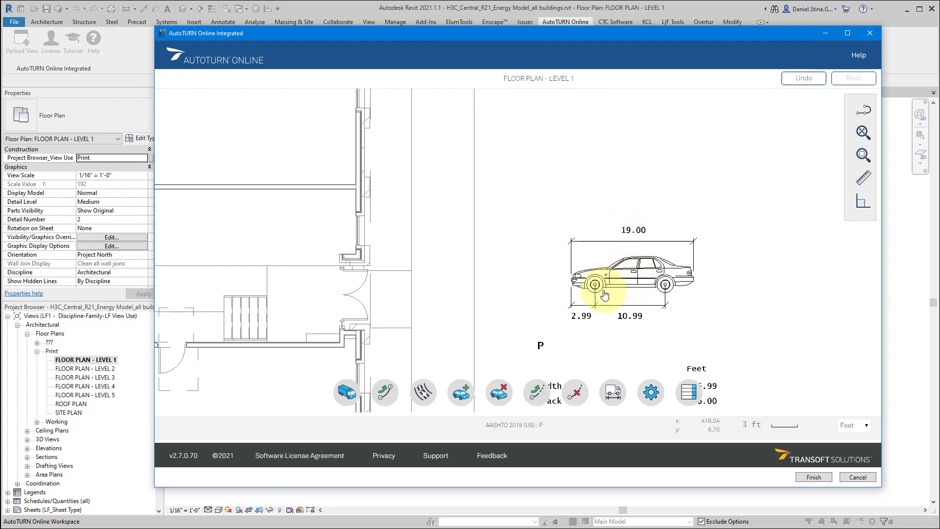
scroll(631, 294, down, 5)
drag(448, 198, 547, 318)
scroll(451, 178, up, 4)
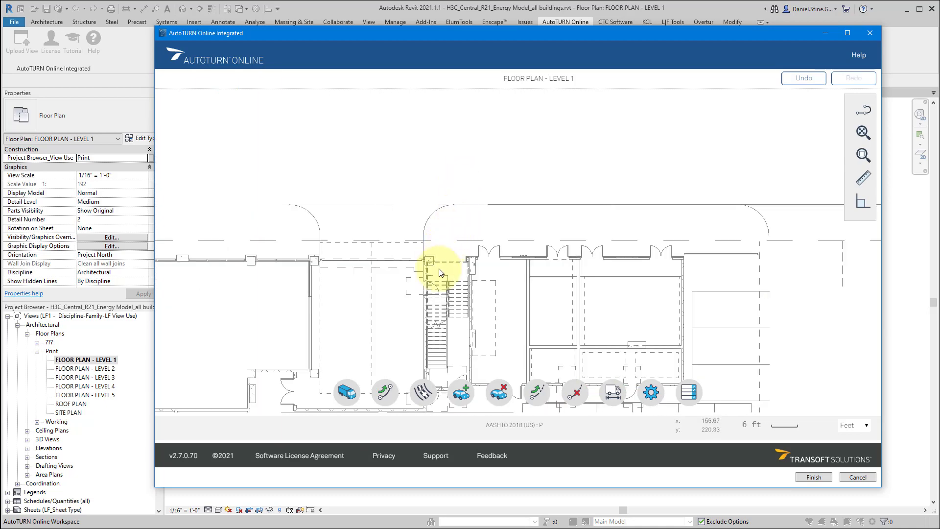
drag(426, 279, 640, 220)
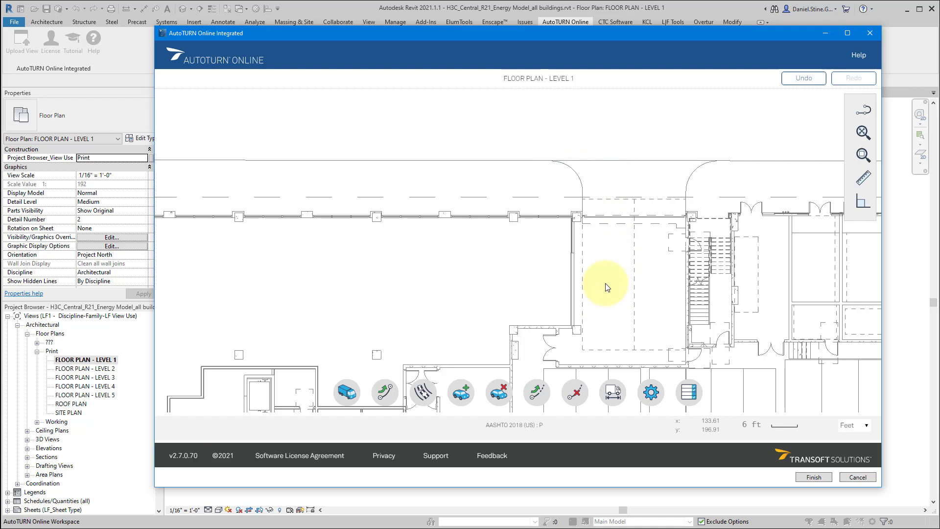
scroll(620, 281, down, 2)
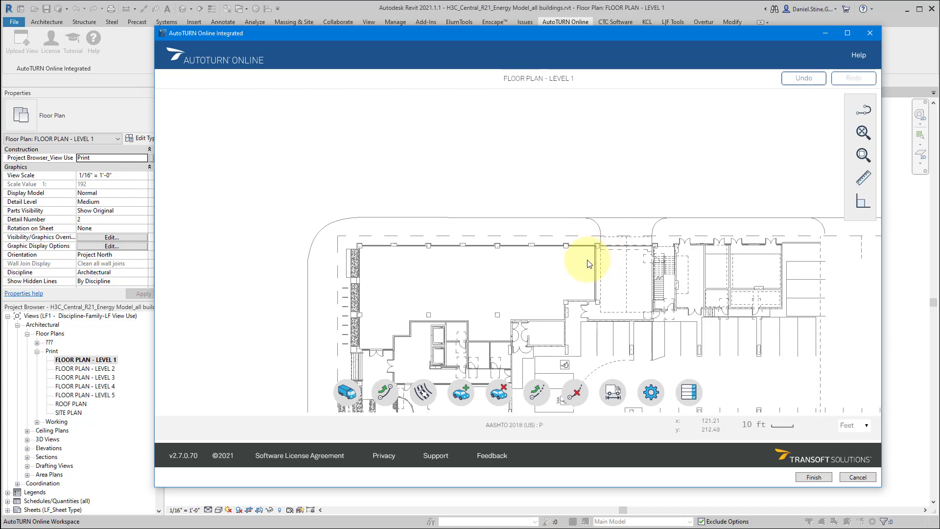
- Filter to US commercial trucks and, after previewing SU-40, select the AASHTO 2018 SU-30
click(348, 393)
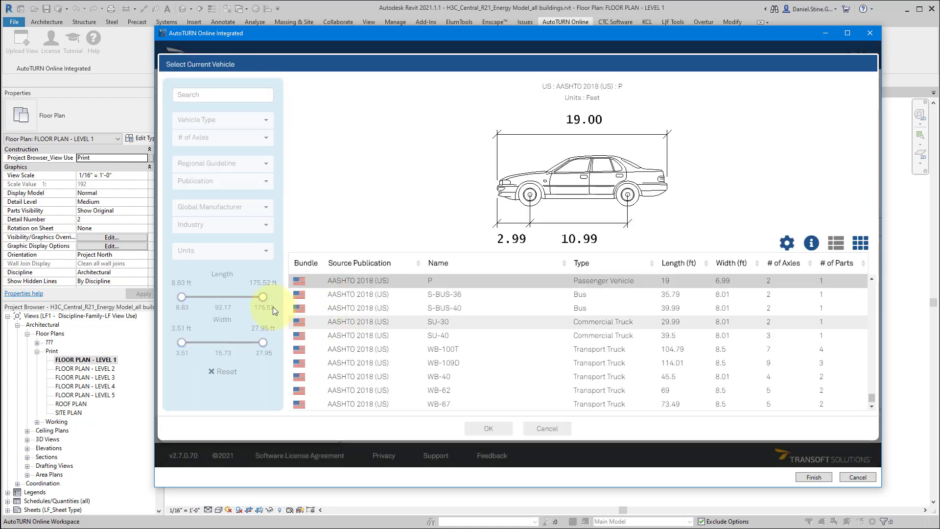
click(261, 164)
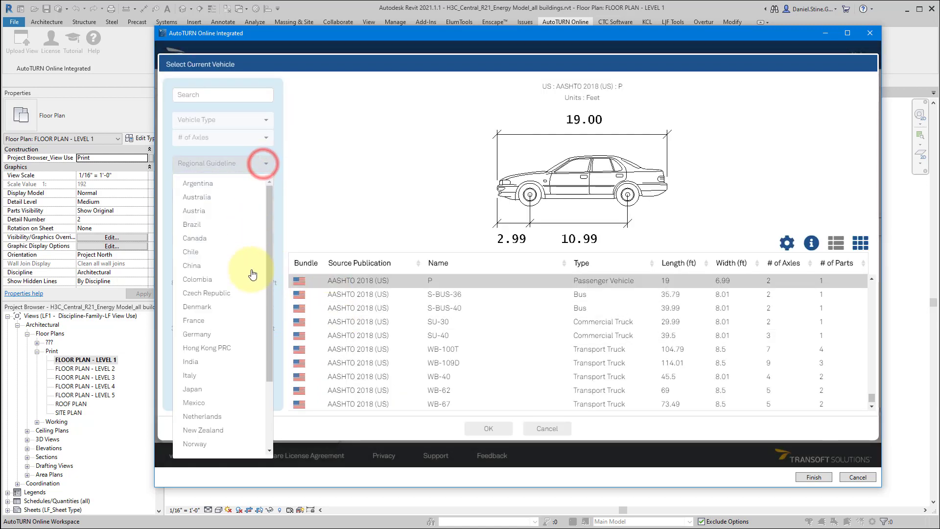
scroll(243, 372, down, 3)
click(223, 448)
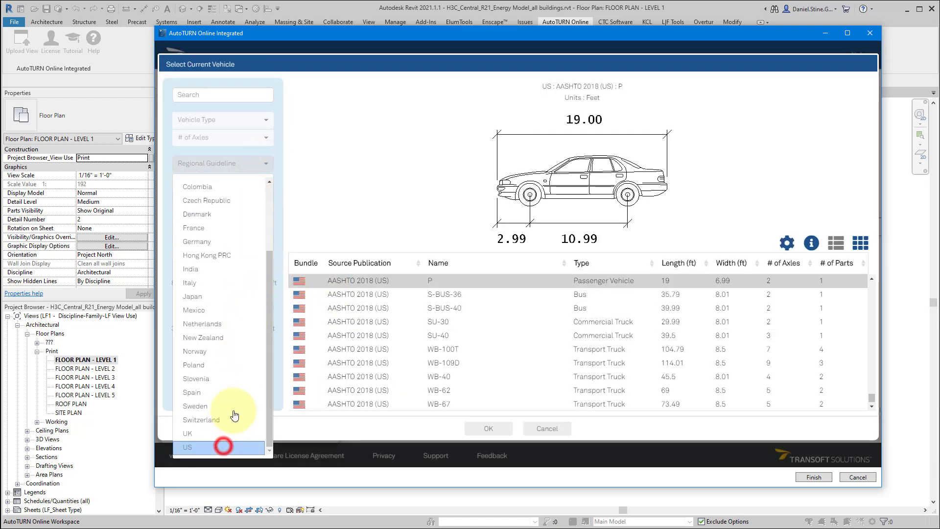
click(262, 119)
click(226, 152)
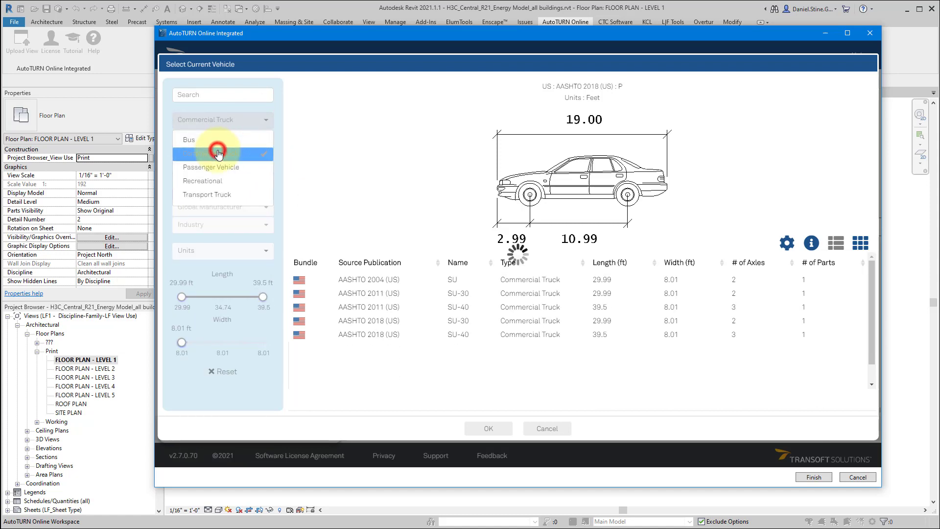
click(364, 324)
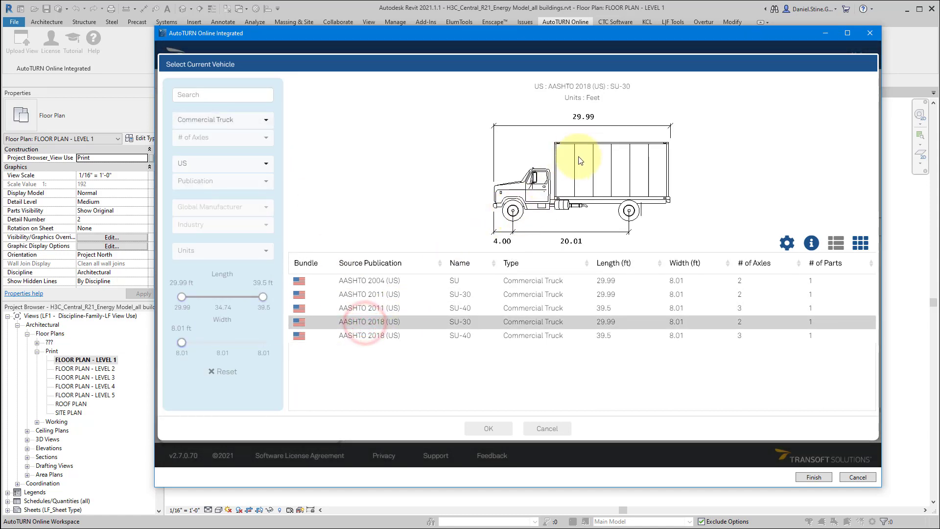
click(367, 336)
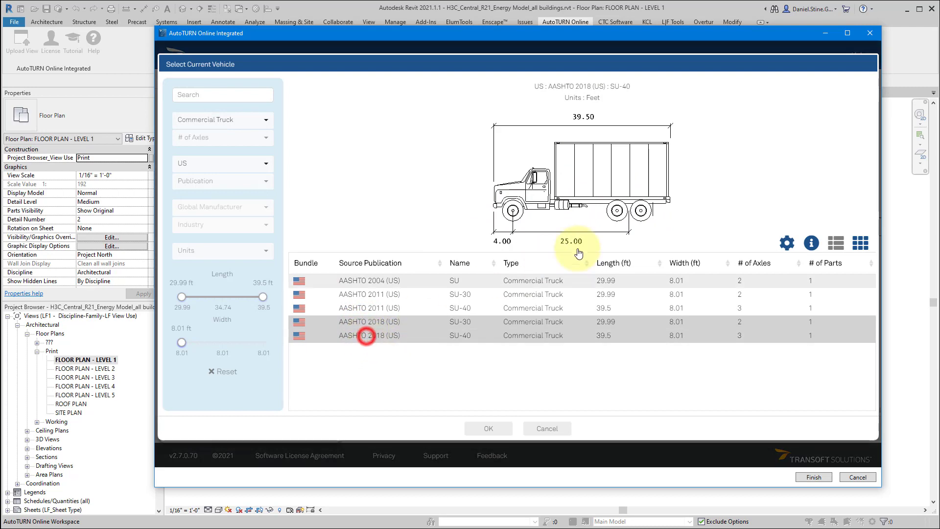
click(358, 321)
click(489, 428)
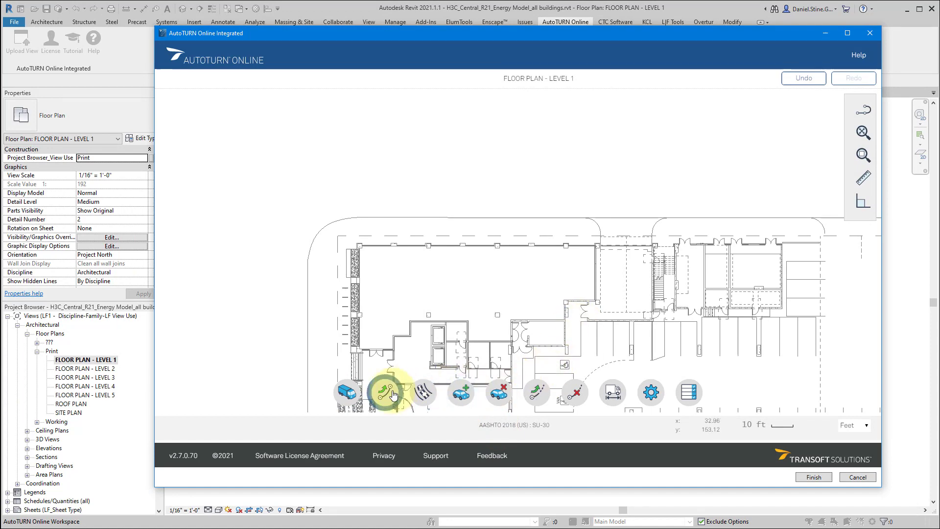
- Start the SU-30 arc path above the building heading east, adding turns and undoing the last arc
click(385, 392)
click(420, 202)
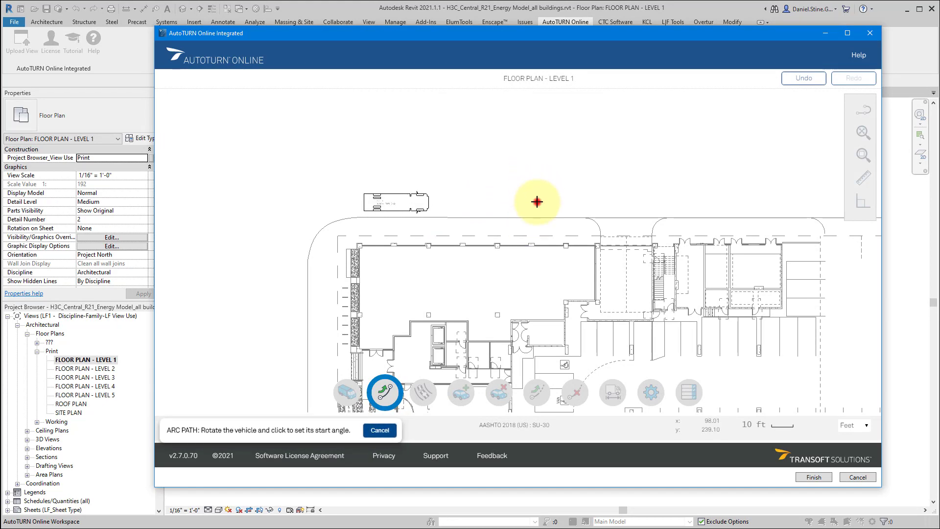
click(537, 202)
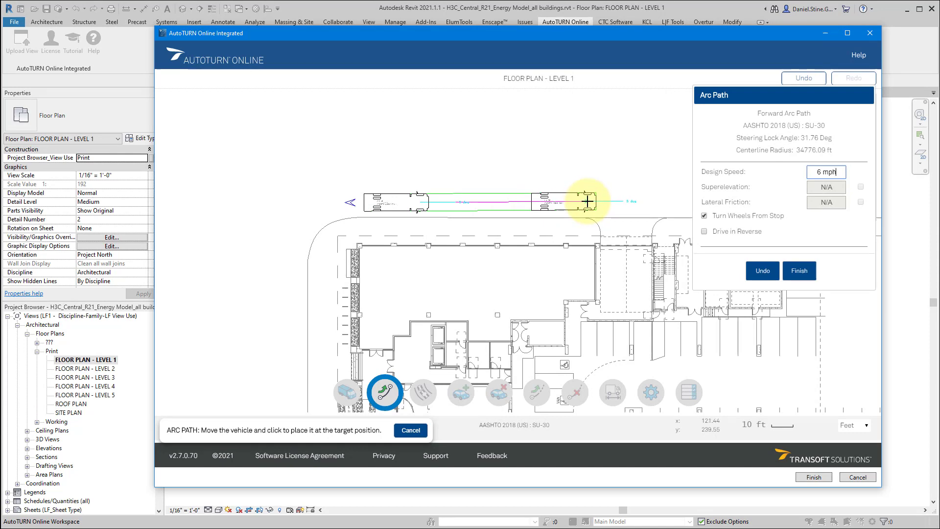
click(576, 202)
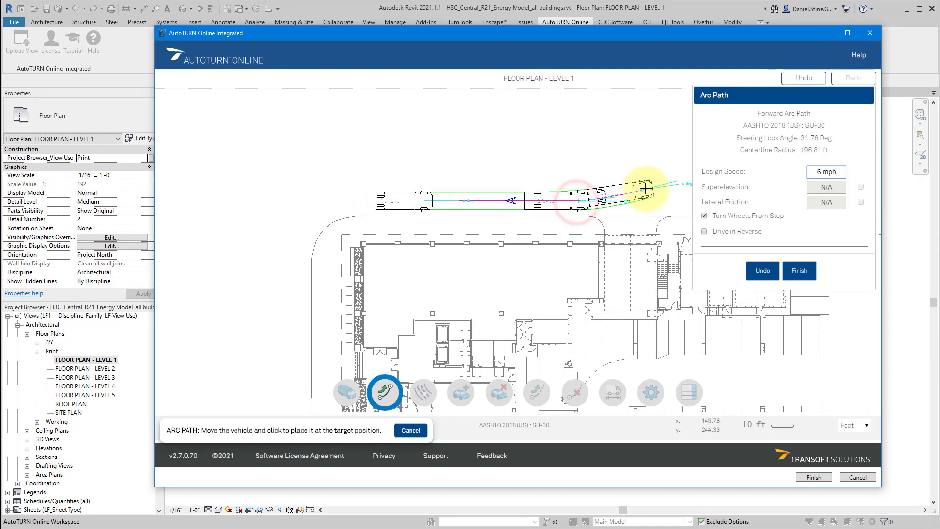
click(654, 179)
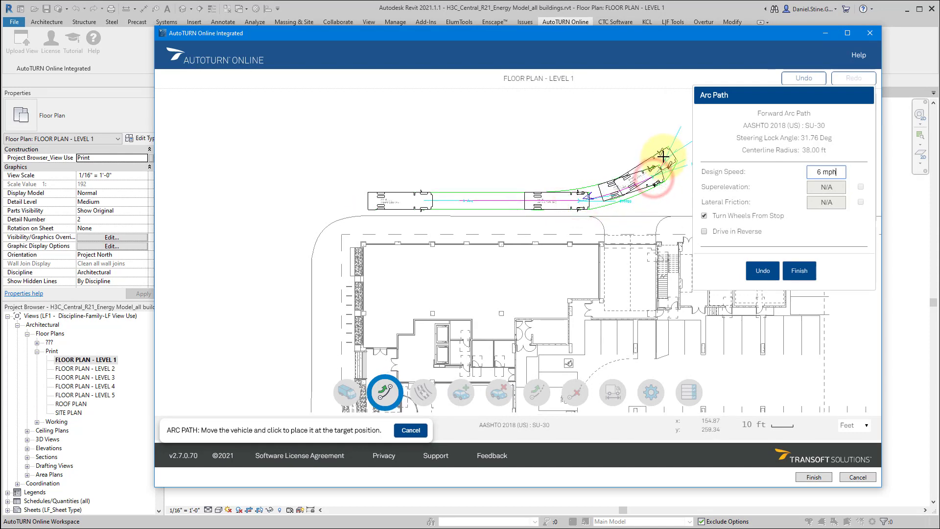
click(666, 154)
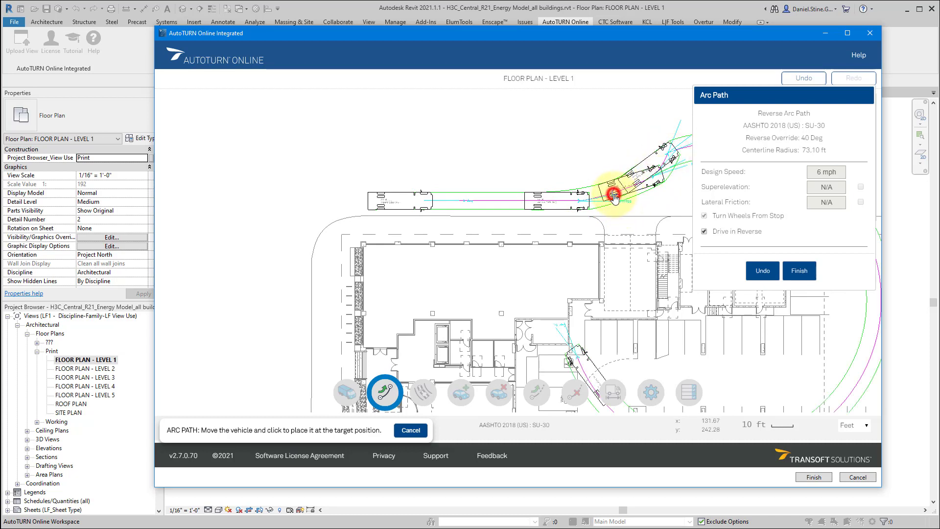
click(613, 195)
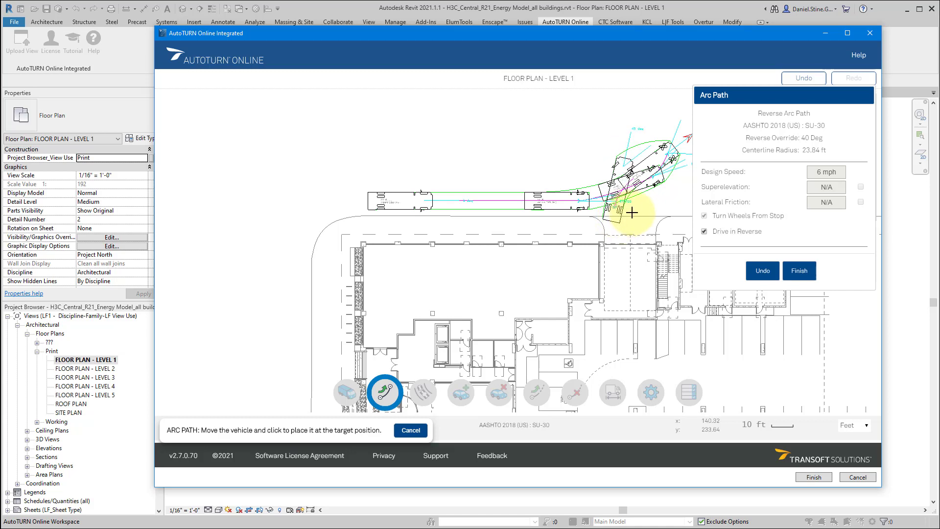
click(757, 270)
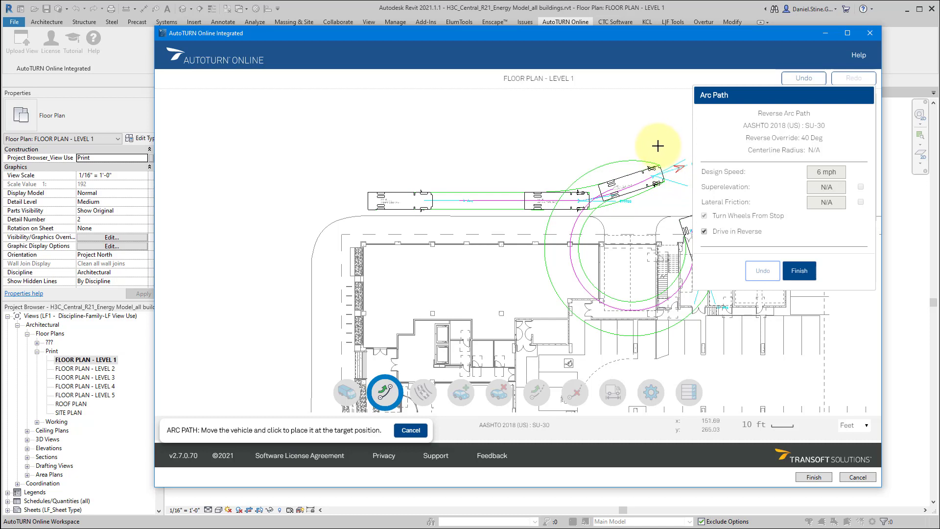
- Drive the truck forward to the upper right, then reverse it south into the gap and finish
middle_drag(658, 145, 546, 155)
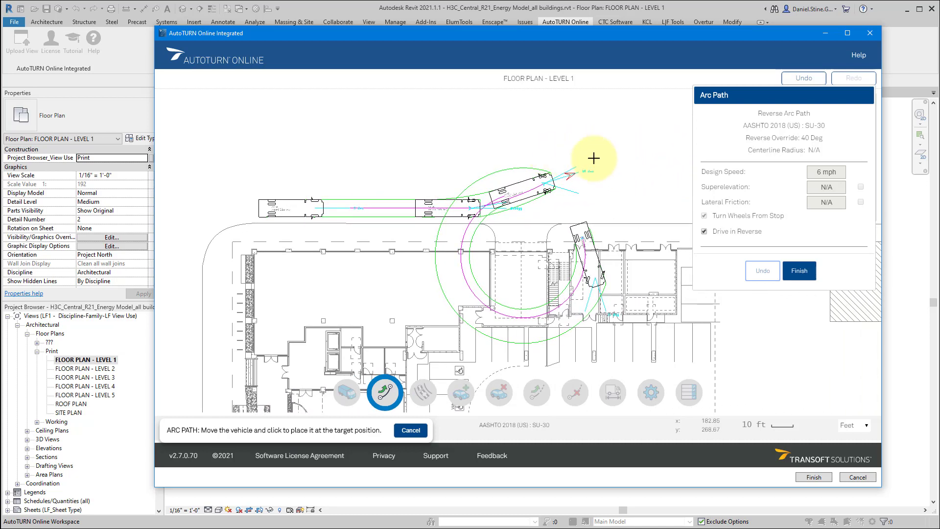
click(573, 178)
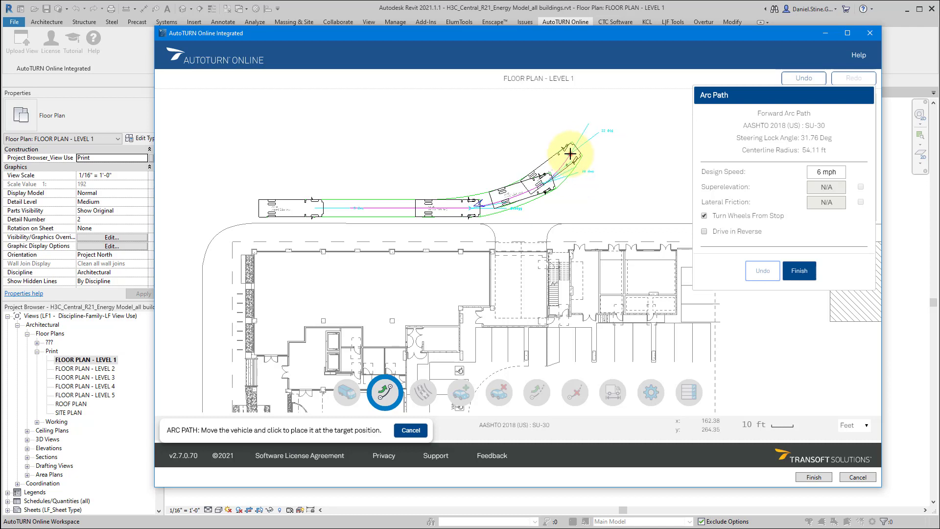
click(570, 153)
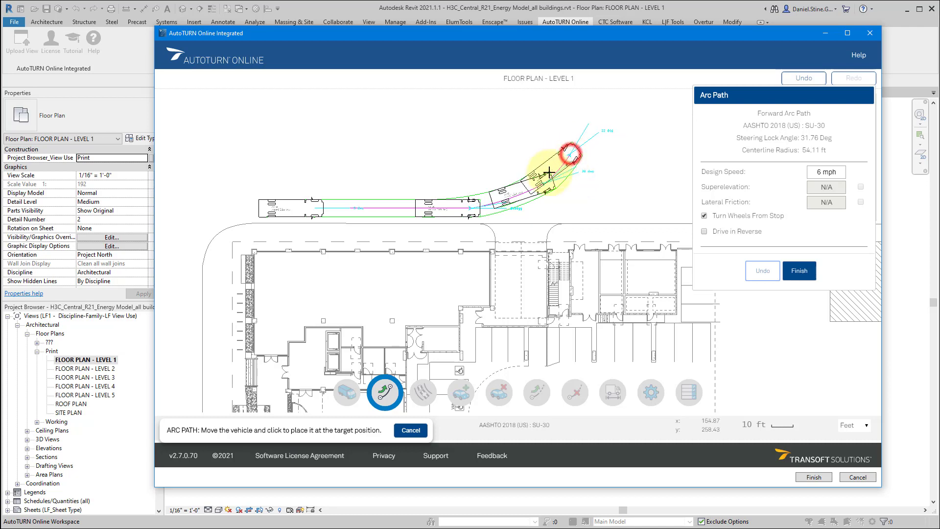
click(515, 197)
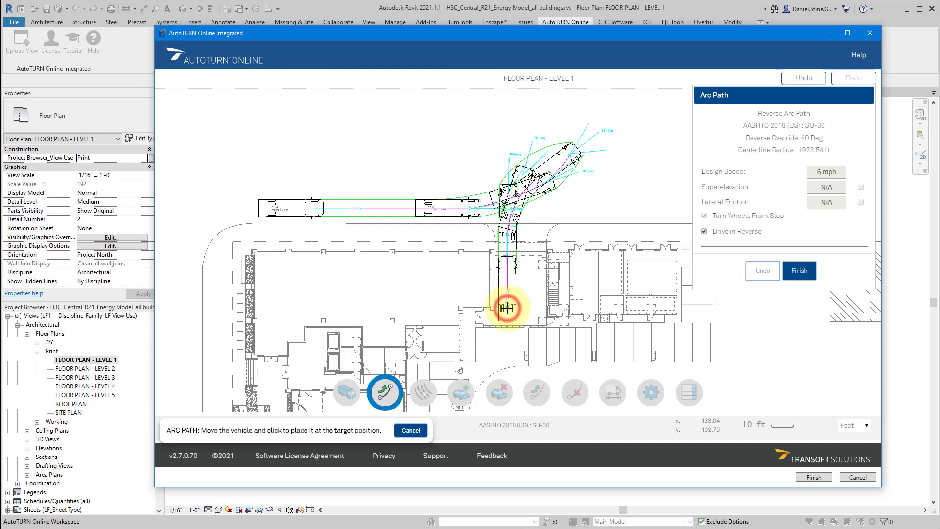
click(507, 308)
click(790, 275)
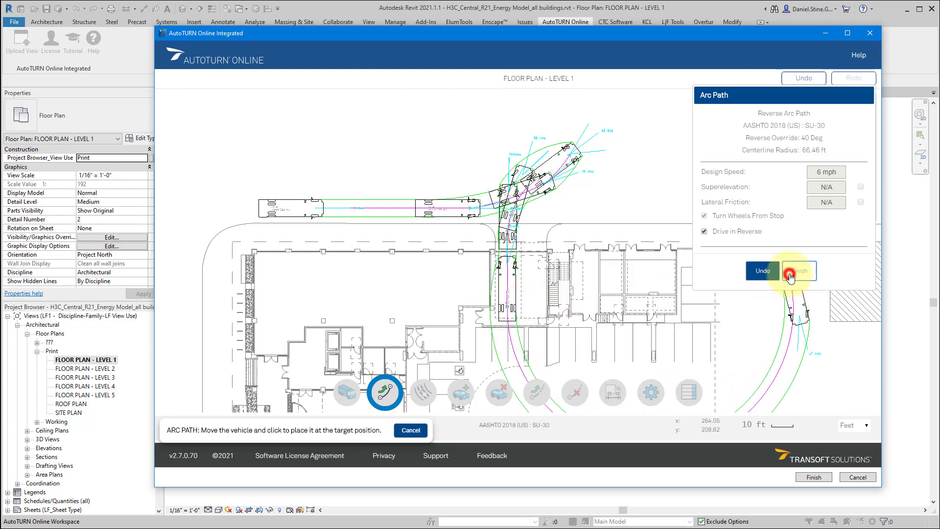
scroll(493, 285, up, 2)
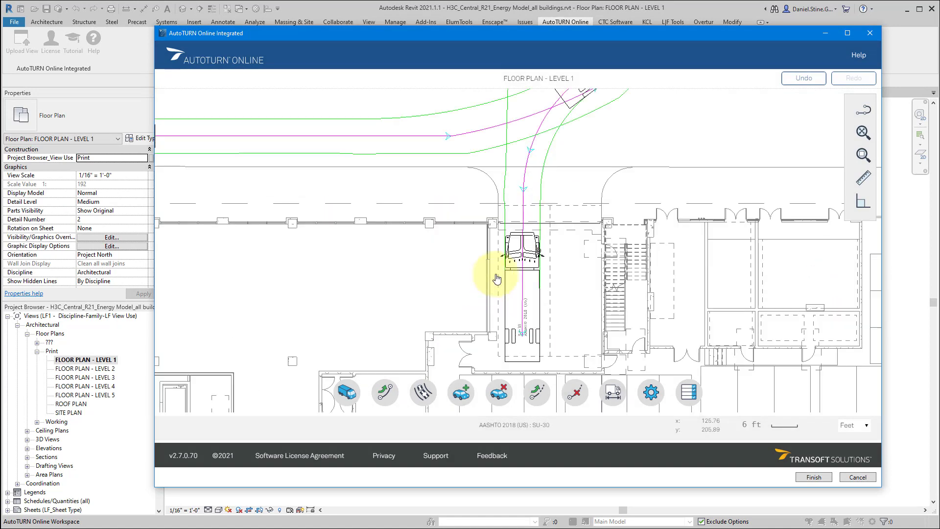
scroll(496, 279, up, 2)
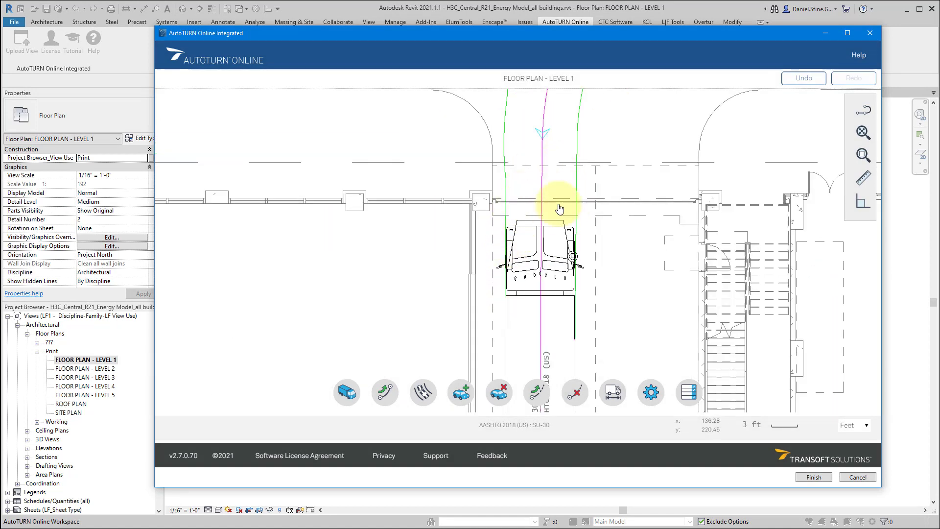
scroll(516, 266, up, 2)
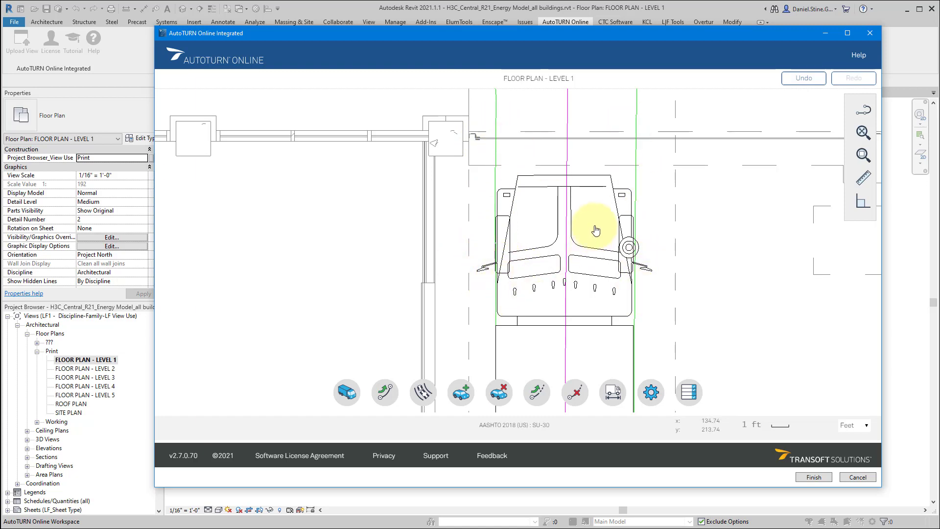
scroll(594, 230, down, 5)
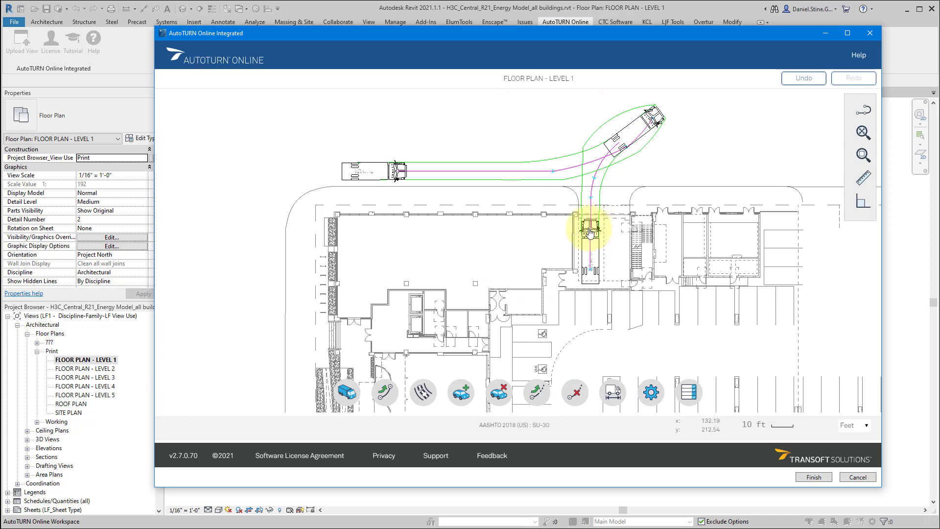
scroll(589, 234, down, 2)
drag(643, 295, 479, 211)
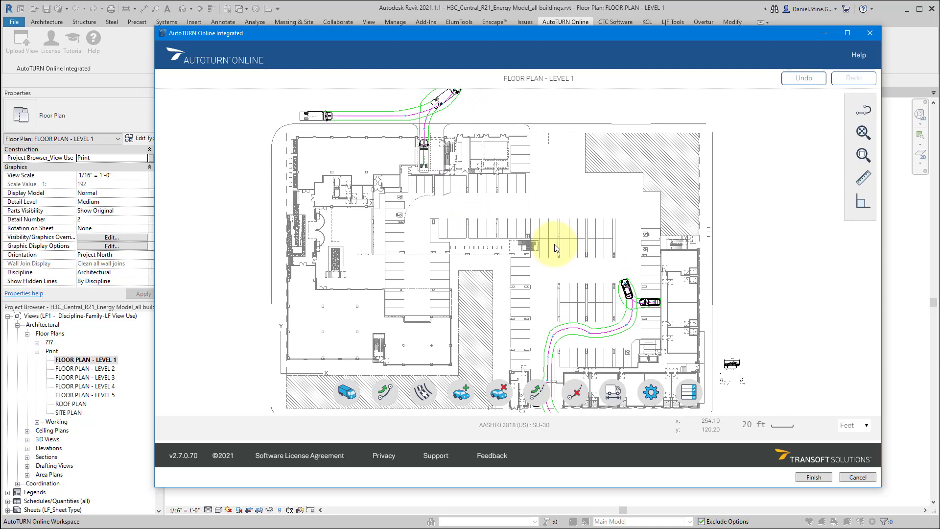
drag(568, 331, 509, 305)
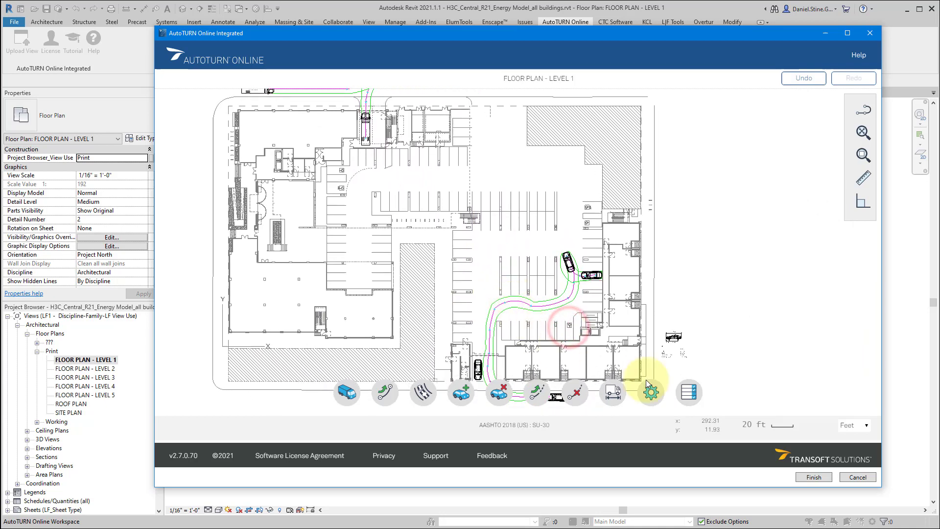
- Place the SU-30 truck's profile east of the building and bring up the vehicle selection list
click(614, 390)
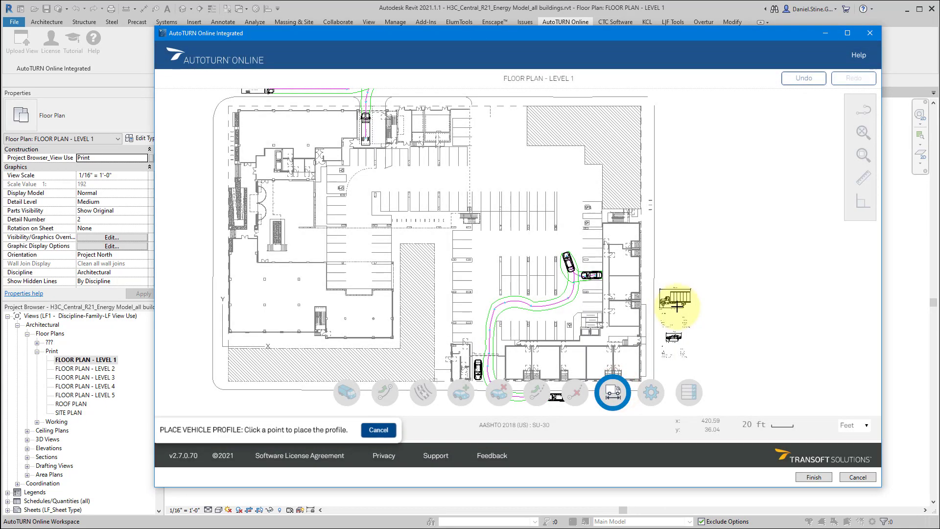
click(677, 298)
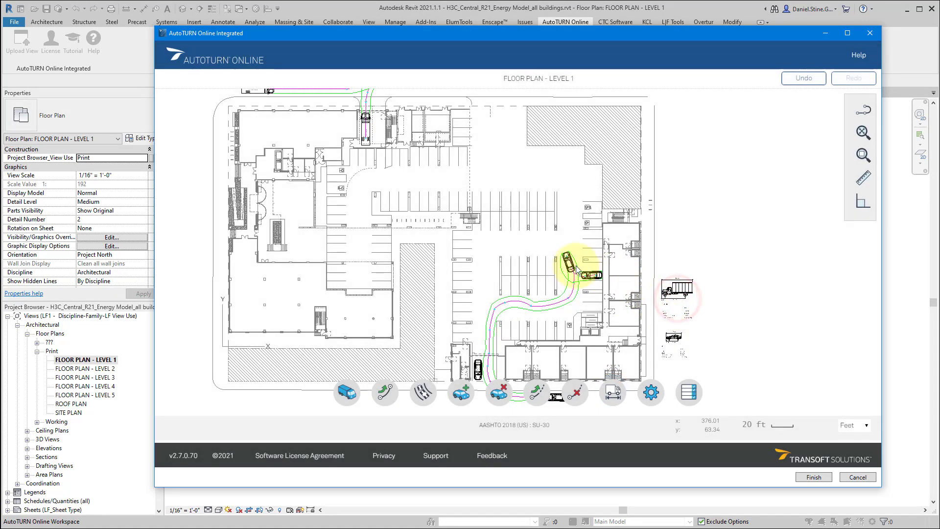
click(349, 390)
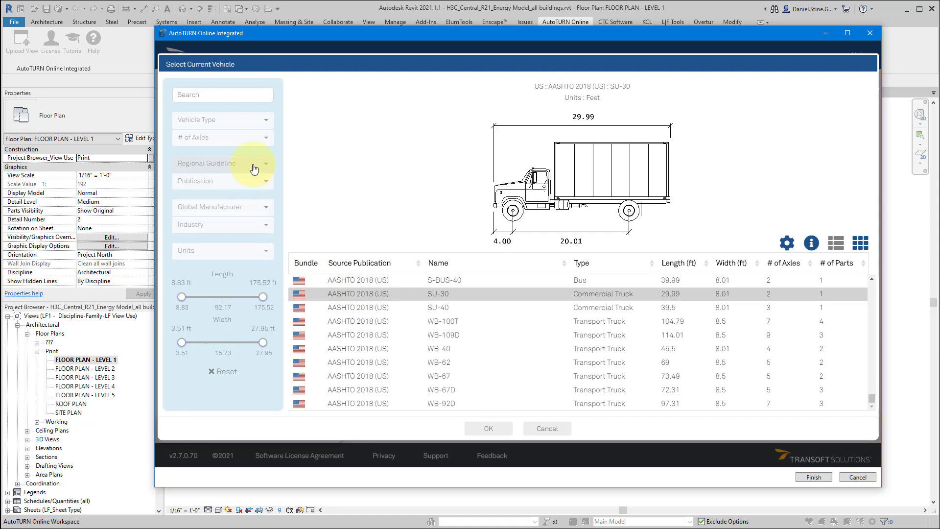
- Filter the vehicle list to US guideline Transport Trucks
click(254, 163)
scroll(218, 391, down, 3)
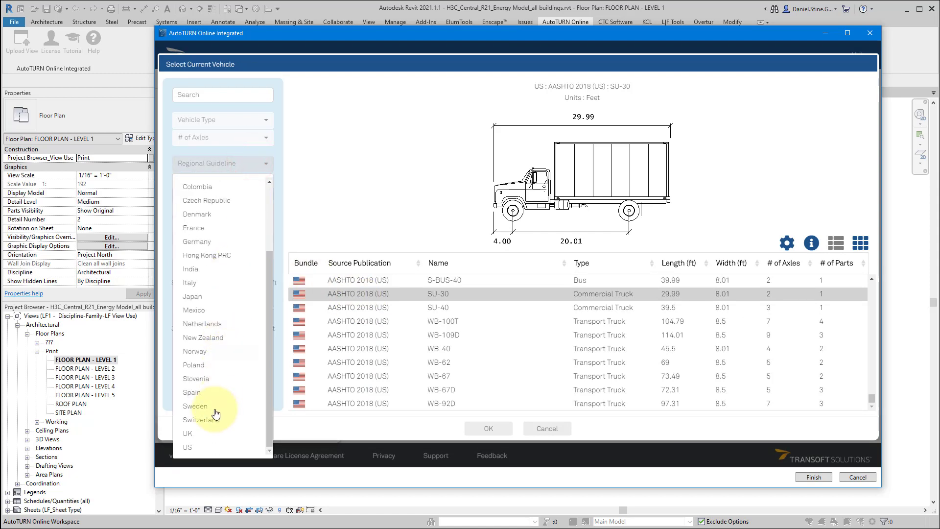
click(200, 447)
click(262, 120)
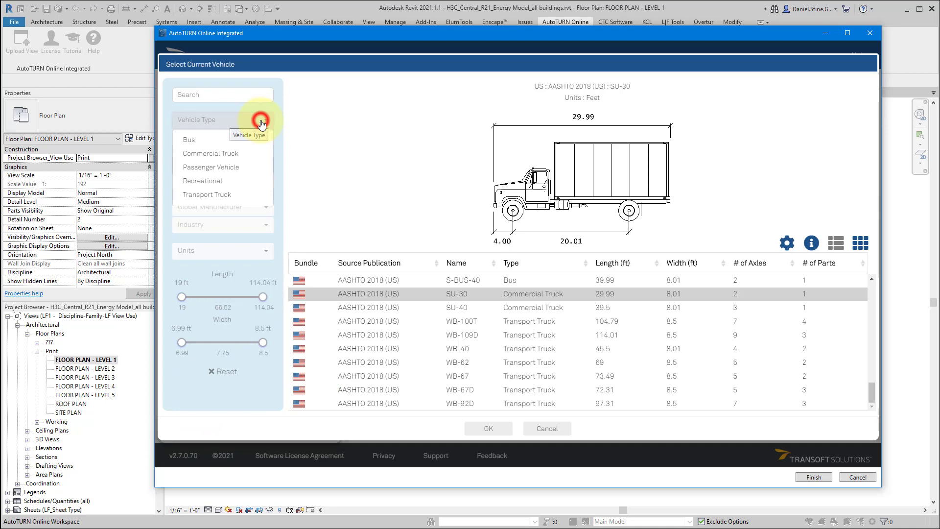
click(225, 196)
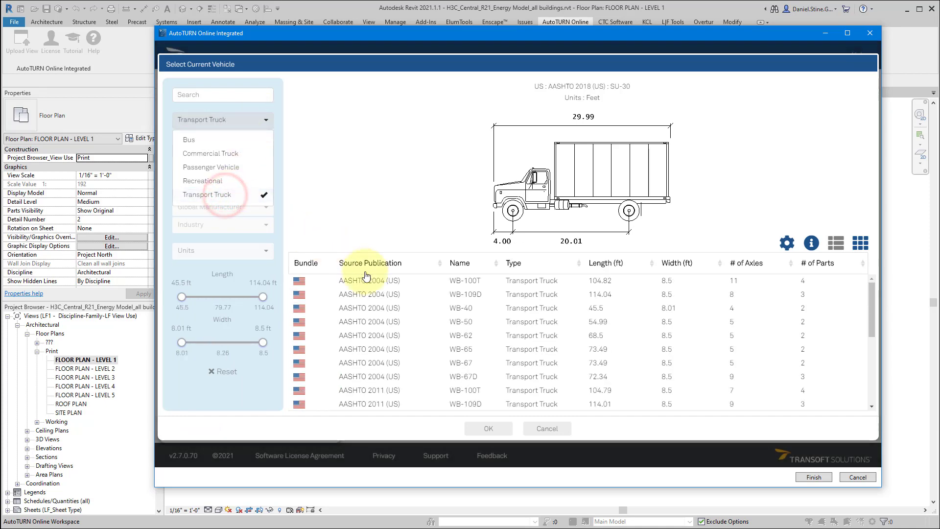
- Preview the WB-67D and WB-100T trucks, then select the AASHTO 2011 WB-67
scroll(387, 304, down, 1)
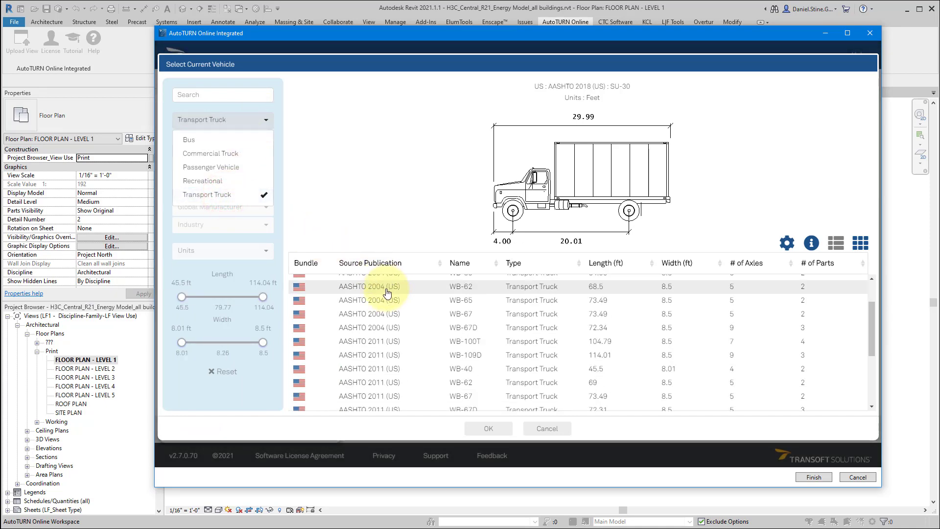
click(372, 332)
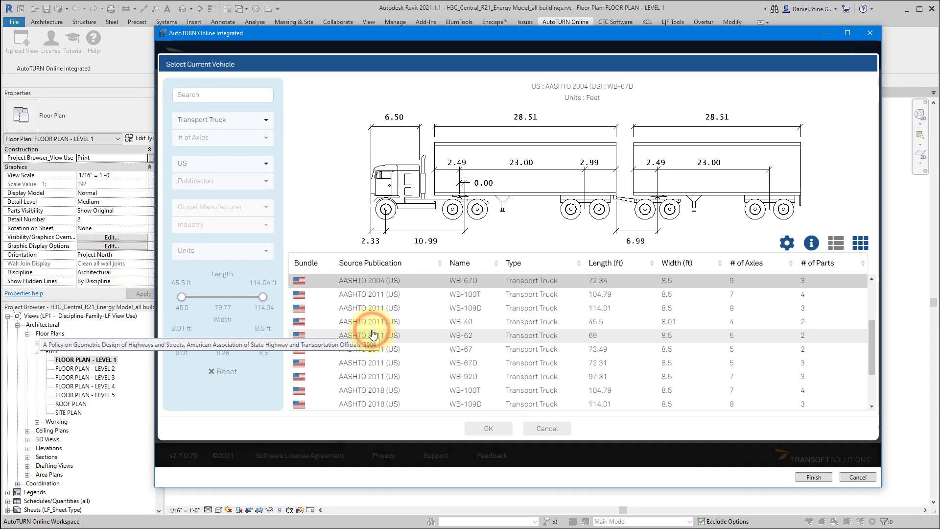
scroll(368, 369, down, 1)
click(368, 365)
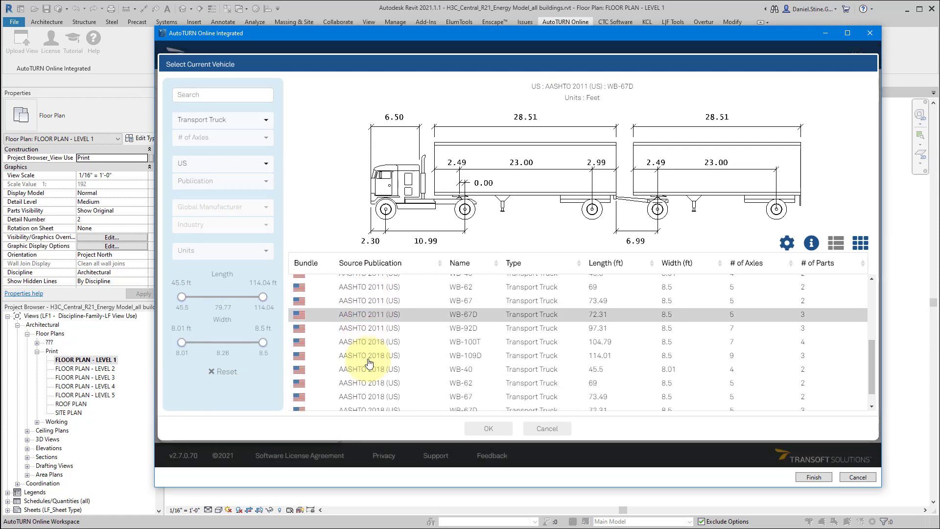
scroll(367, 343, up, 2)
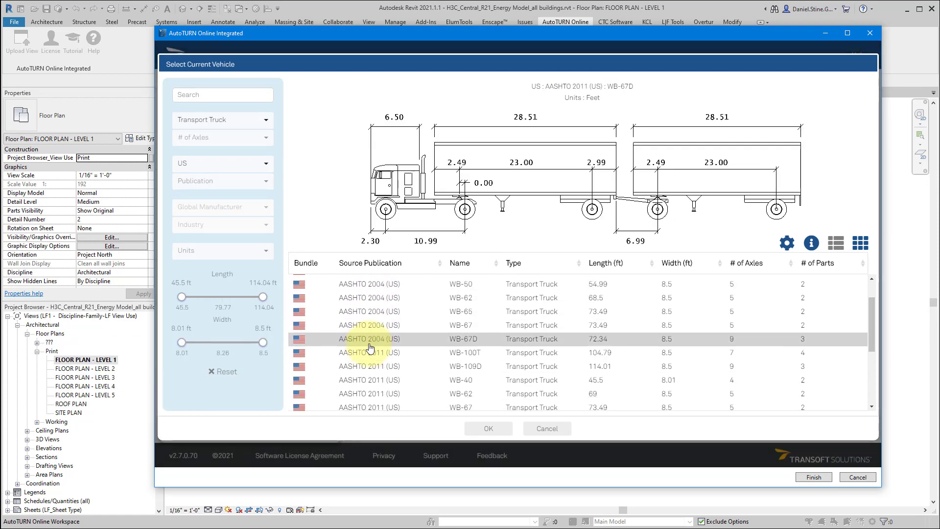
click(365, 283)
scroll(393, 347, down, 2)
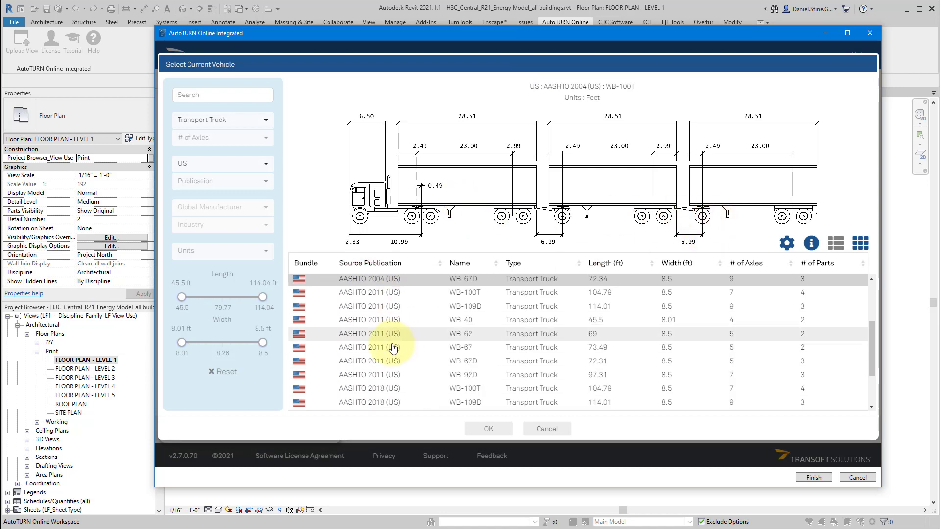
click(375, 349)
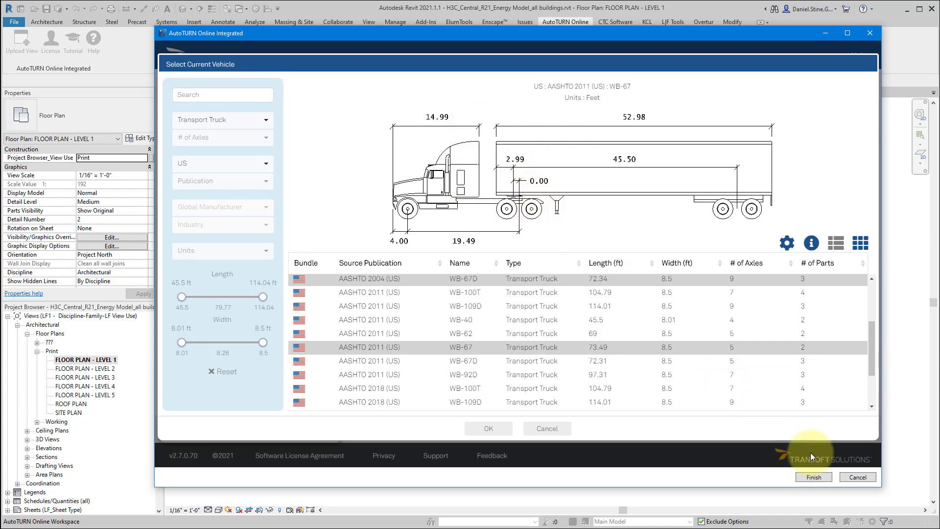
- Start a WB-67 arc path east of the building with its start angle pointing north
click(491, 428)
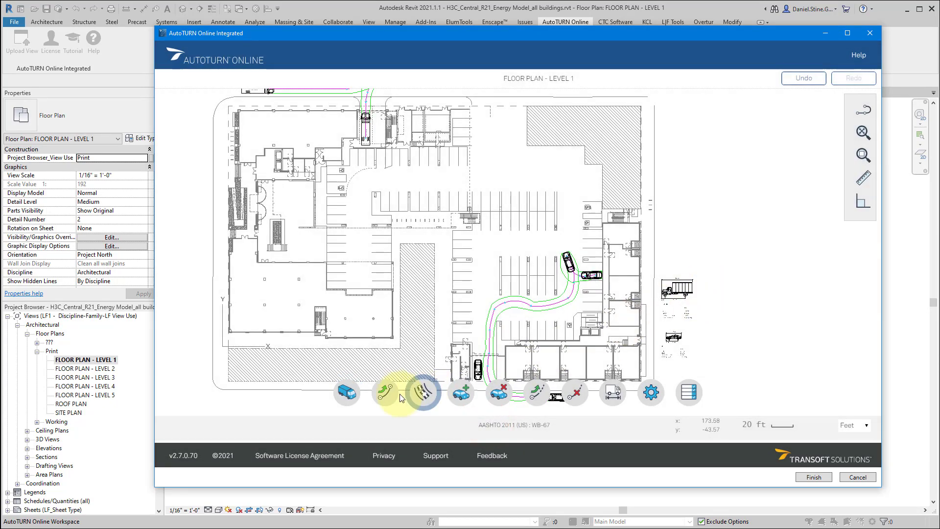
click(384, 393)
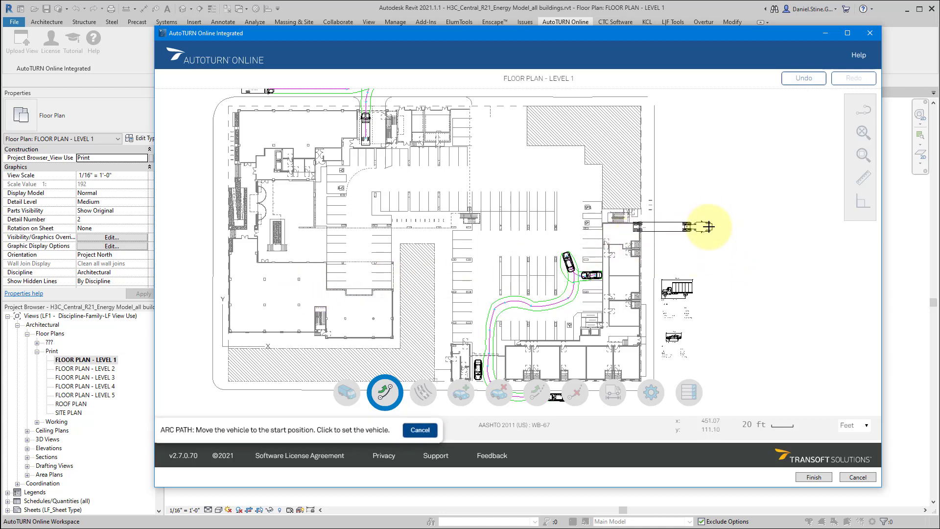
click(708, 221)
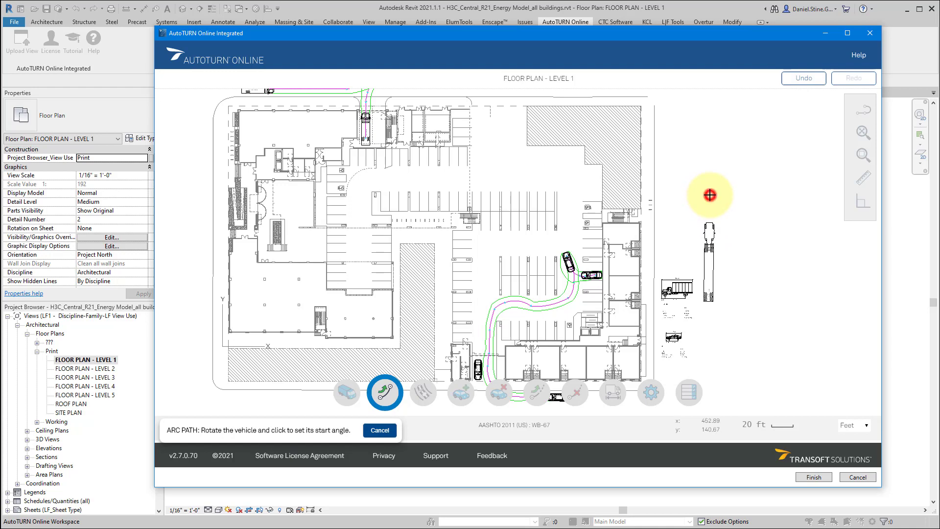
click(710, 195)
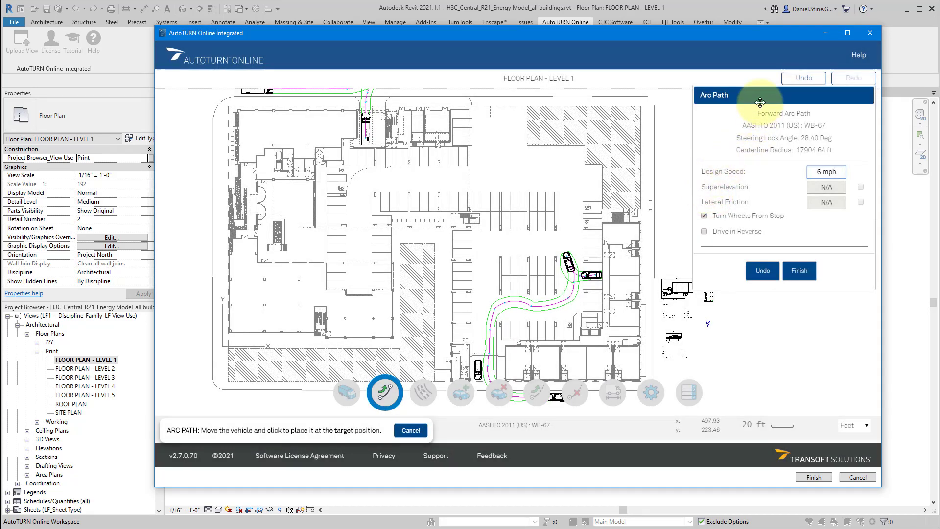
drag(760, 99, 363, 131)
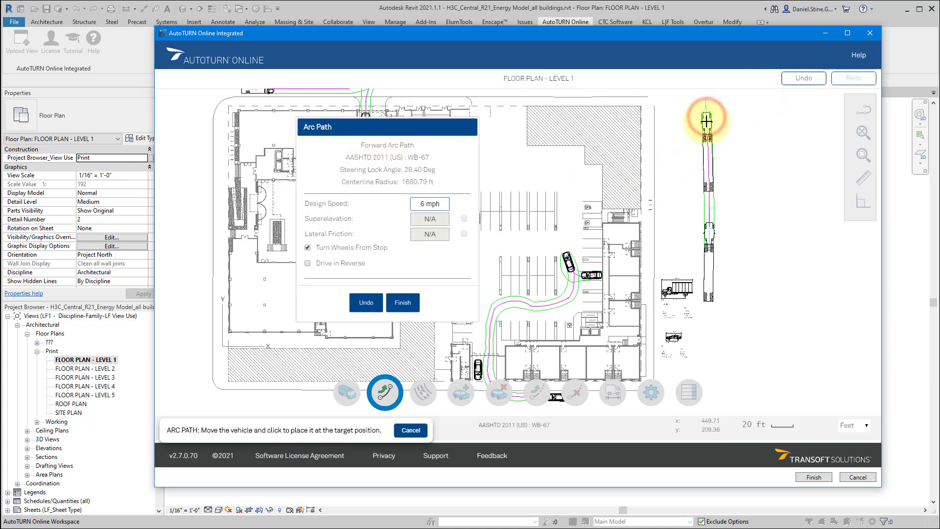
middle_drag(706, 119, 678, 231)
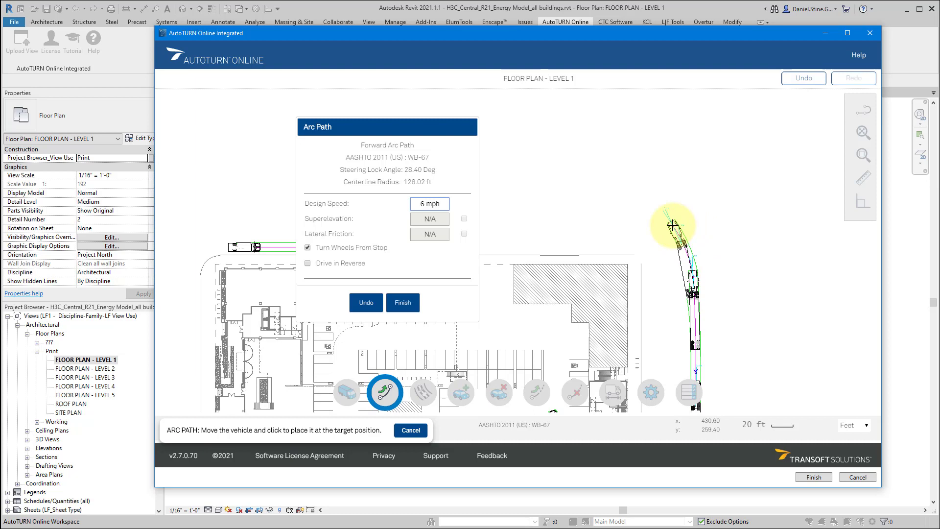
- Route the WB-67 path north along the east side and west across the top, then finish it
middle_drag(669, 219, 619, 200)
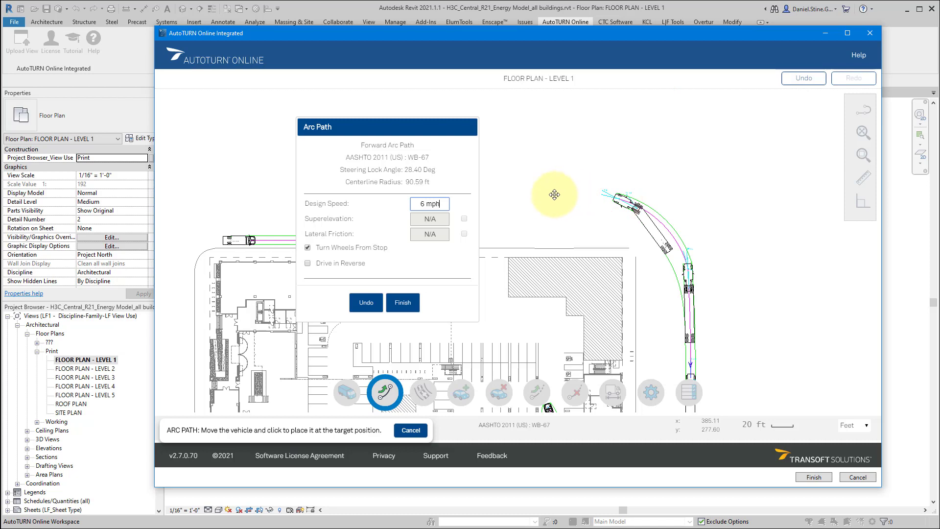
middle_drag(560, 200, 556, 199)
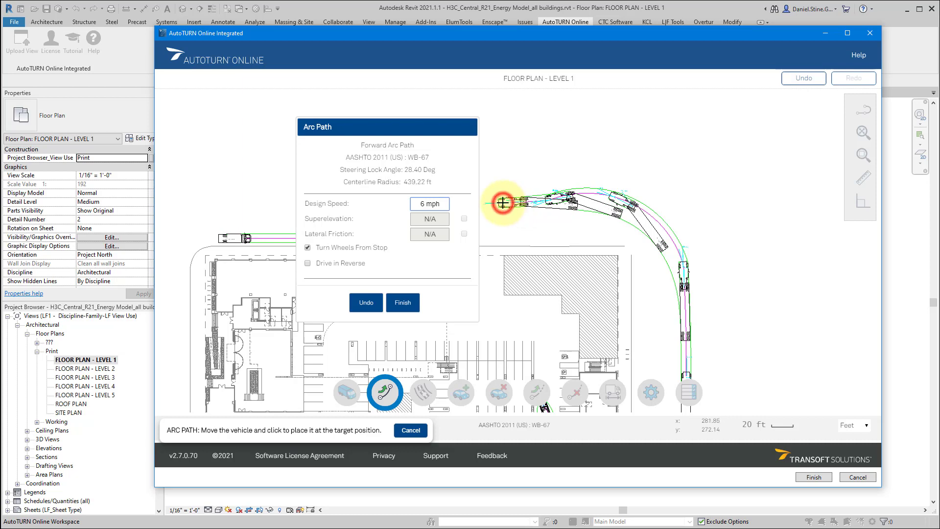
drag(437, 131, 297, 192)
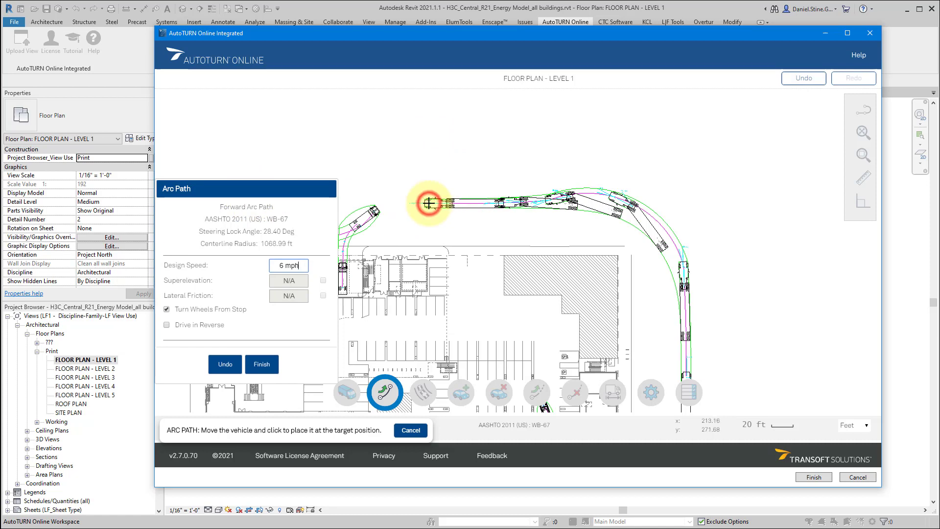
click(404, 188)
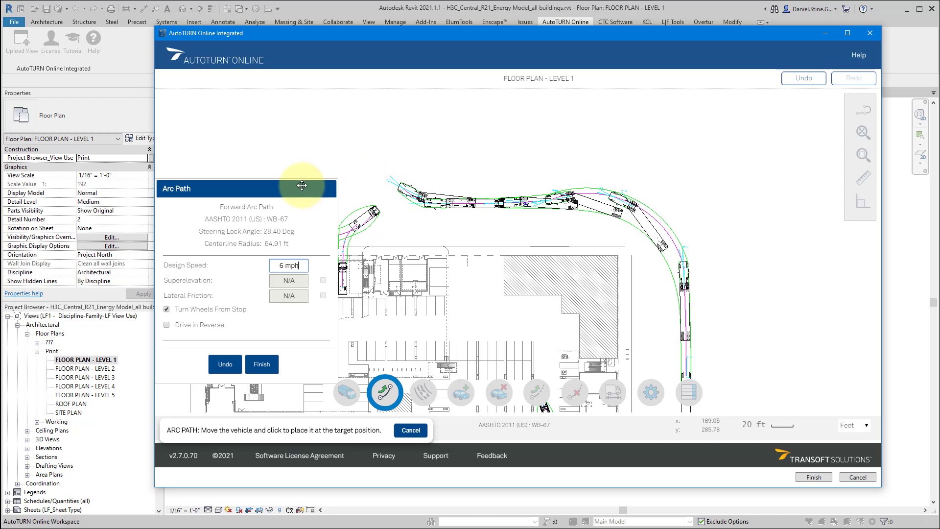
drag(301, 185, 459, 192)
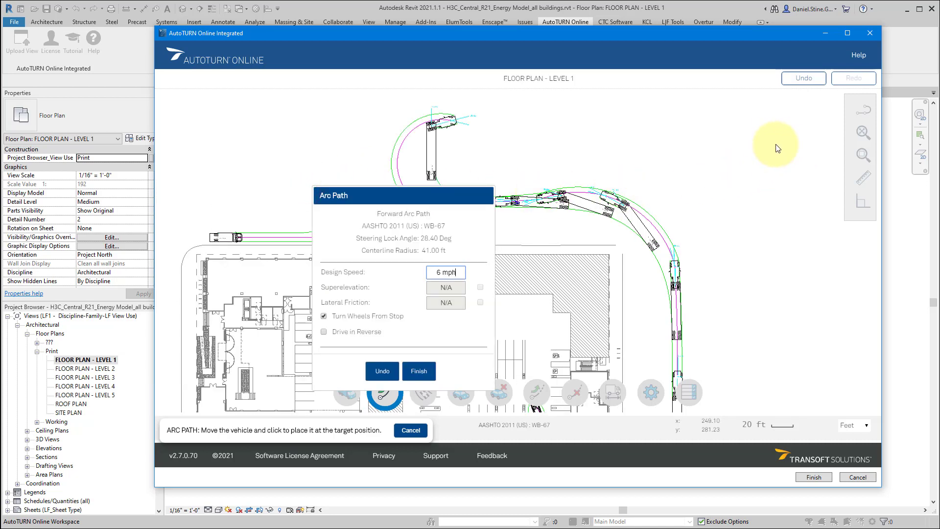
drag(347, 191, 474, 191)
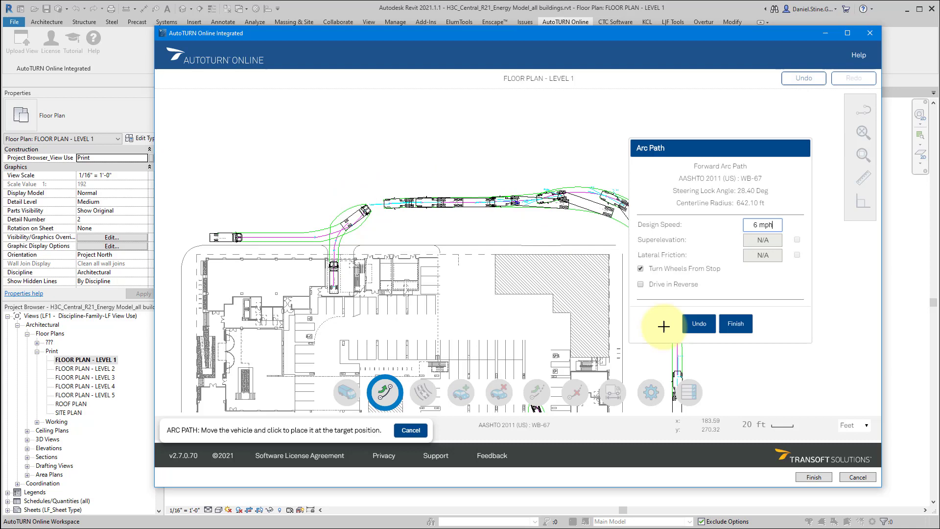
click(734, 325)
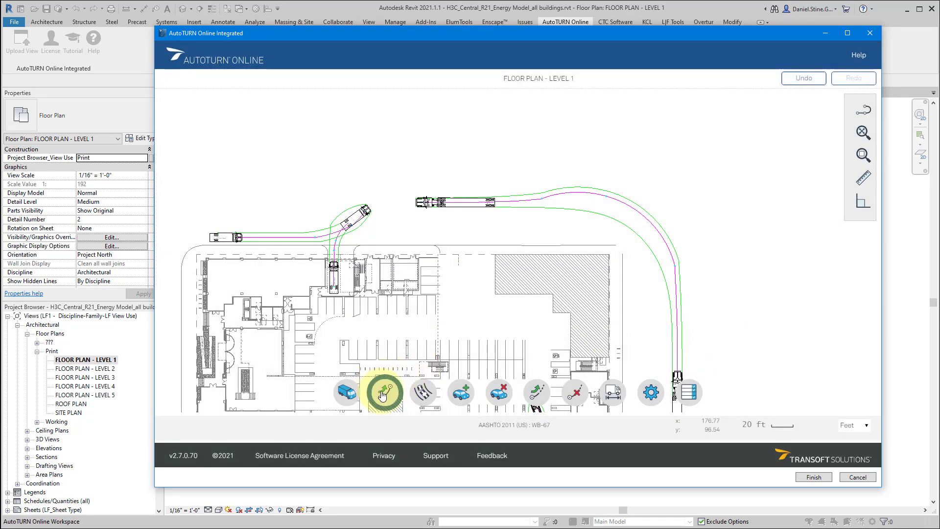
- Place the WB-67 vehicle profile right of the plan, below the car and SU-30 profiles
click(612, 391)
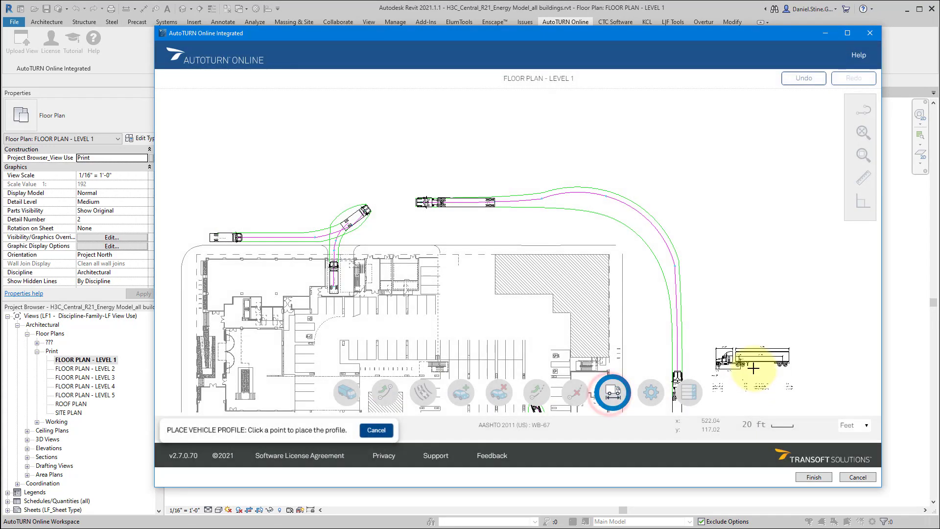
mouse_move(753, 368)
middle_down()
mouse_move(797, 330)
mouse_move(803, 188)
middle_up()
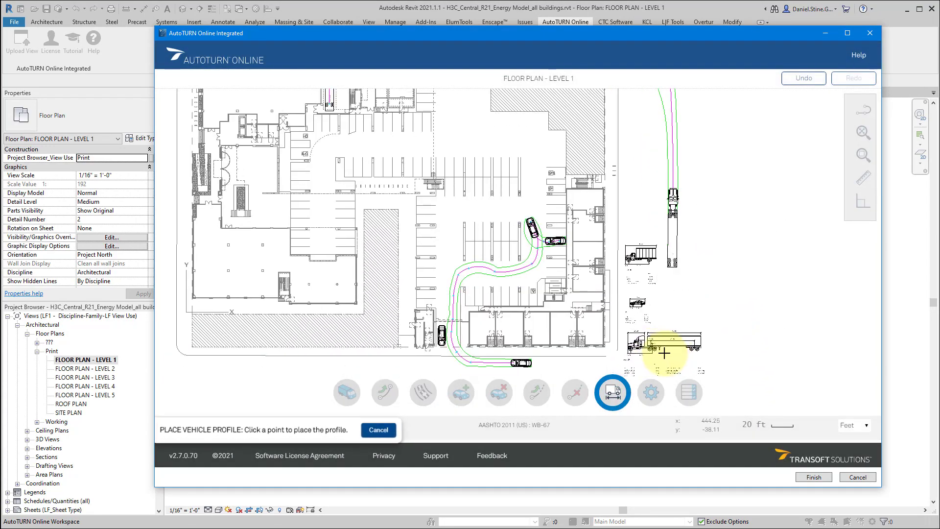
click(660, 352)
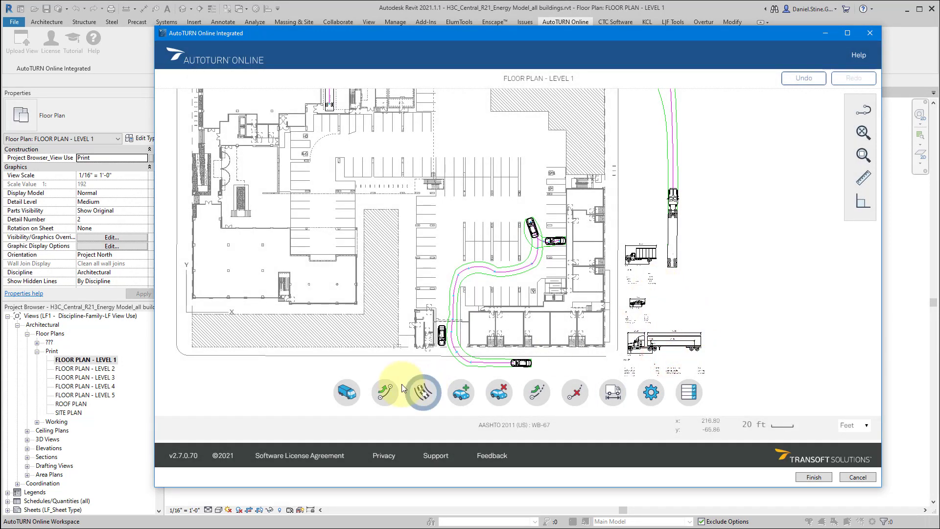
- Start a second WB-67 arc path east of the site, heading north, with 15 mph design speed
click(362, 390)
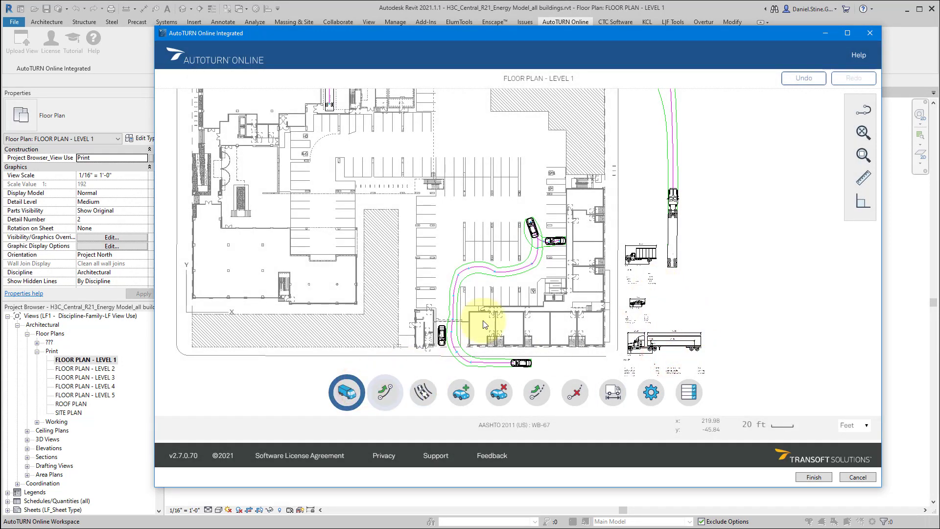
click(388, 394)
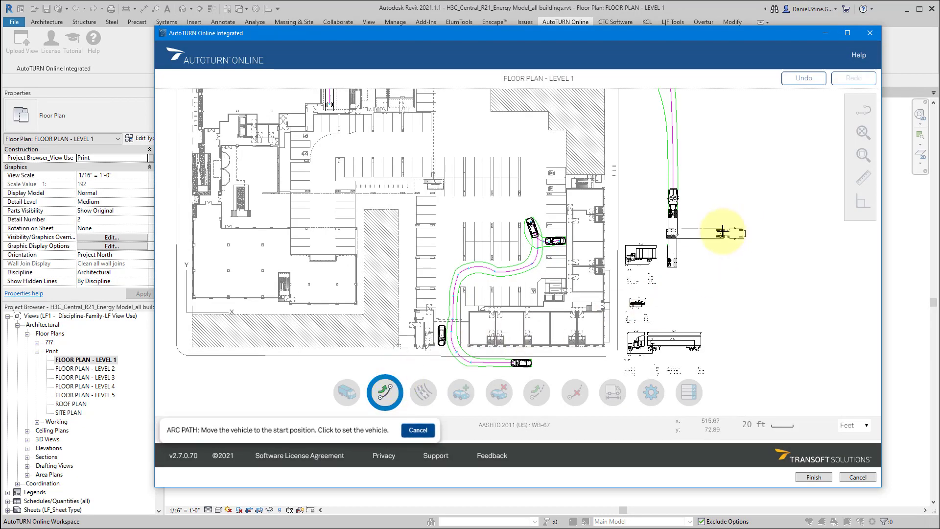
click(714, 217)
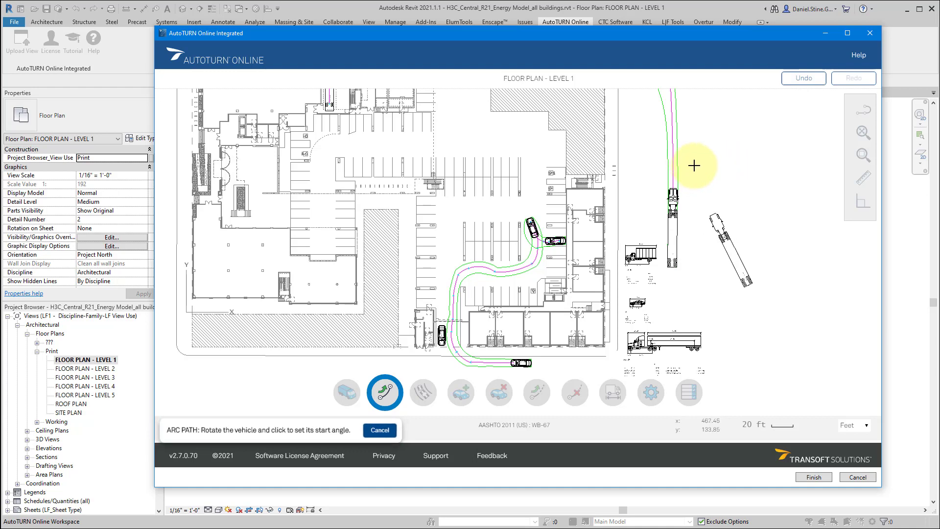
click(717, 148)
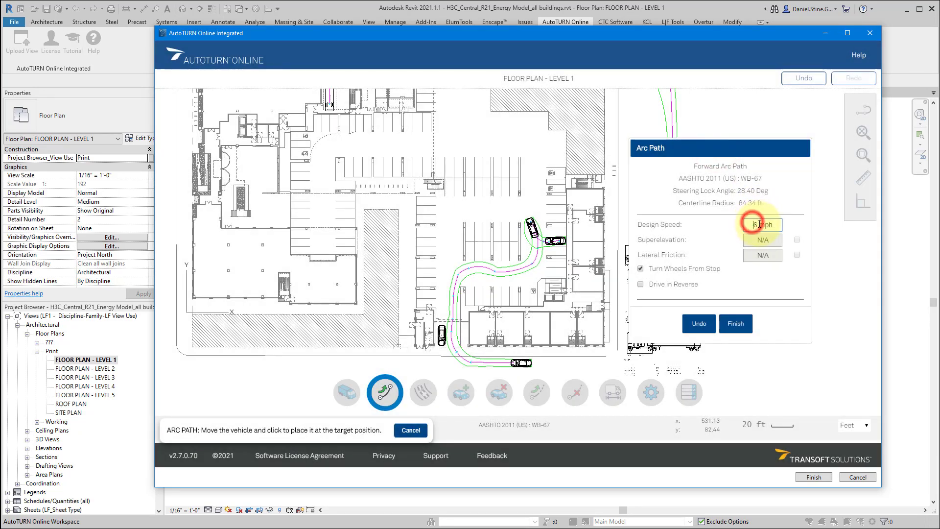
double_click(754, 225)
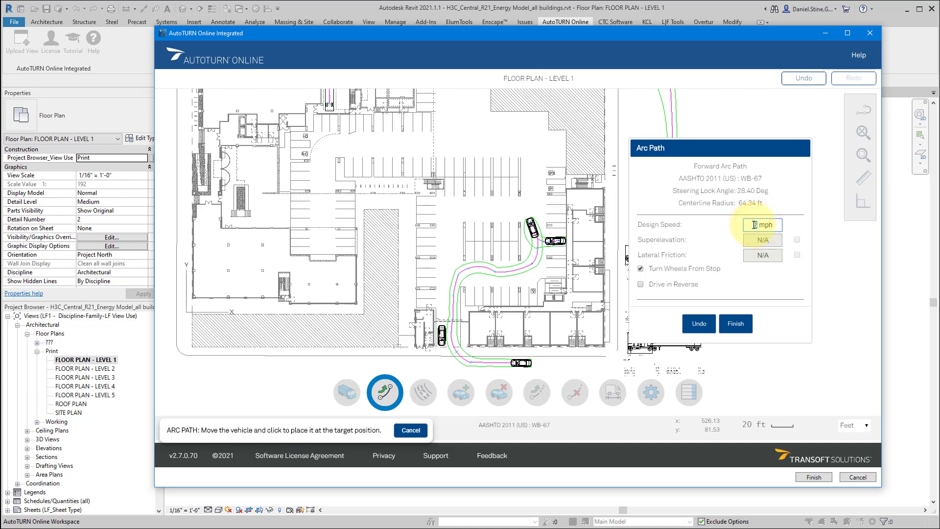
text(15)
mouse_move(726, 152)
mouse_down()
mouse_move(367, 200)
mouse_move(280, 317)
mouse_move(291, 208)
mouse_up()
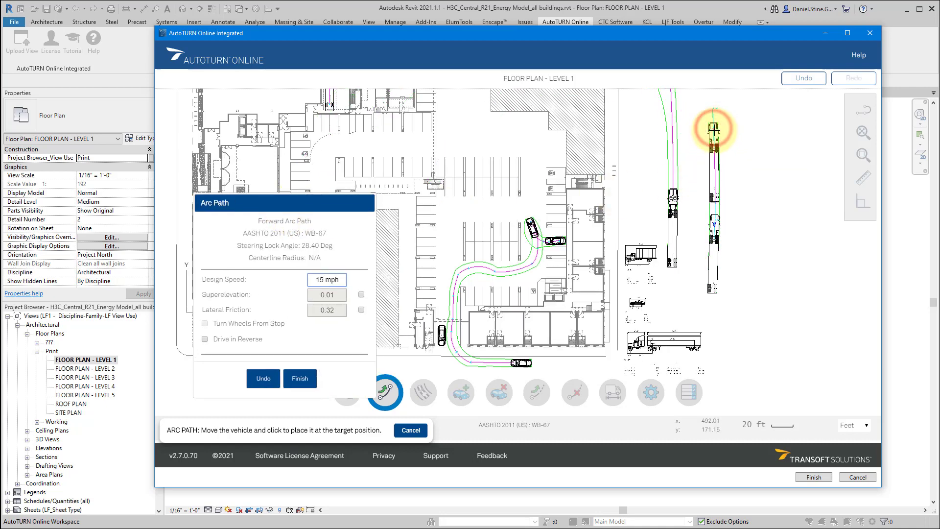
- Extend the path north, curve it west across the top of the site, and commit it
mouse_move(714, 126)
middle_down()
mouse_move(699, 216)
mouse_move(698, 279)
mouse_move(705, 276)
middle_up()
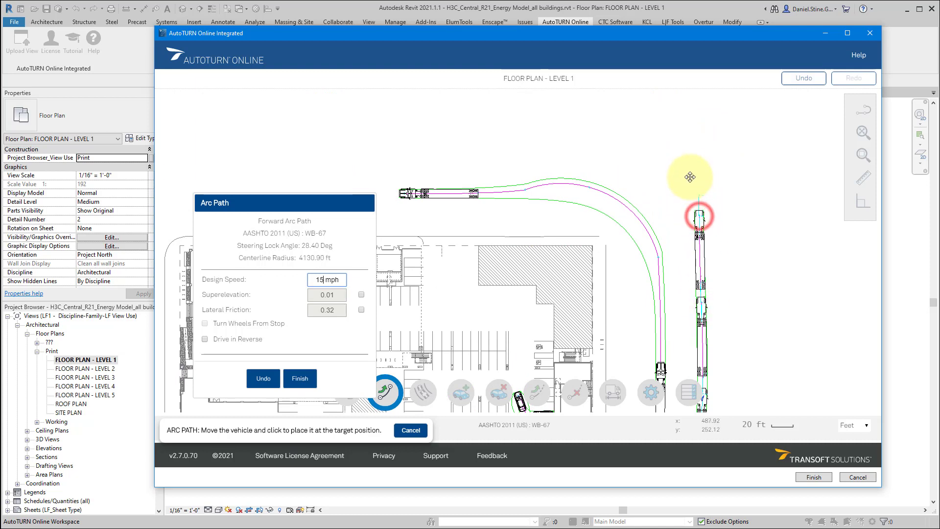
middle_drag(686, 178, 689, 168)
click(690, 162)
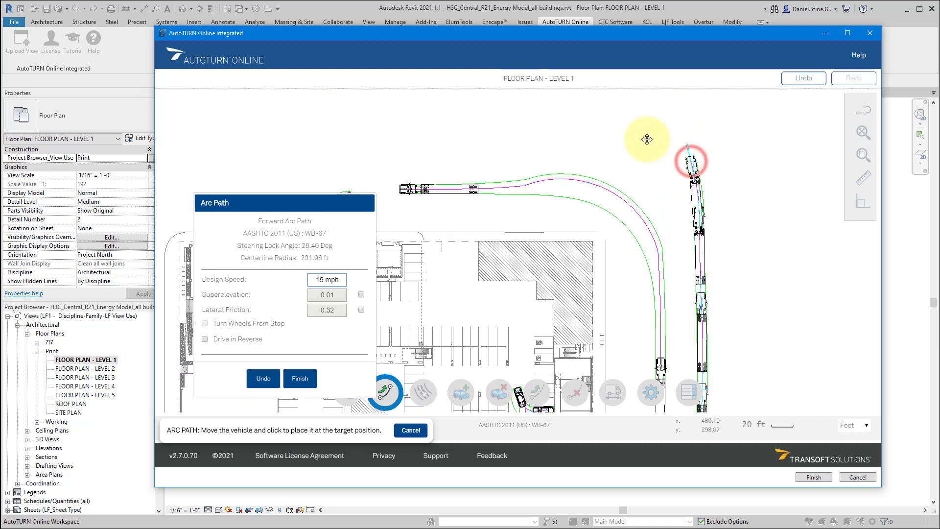
middle_drag(639, 138, 633, 132)
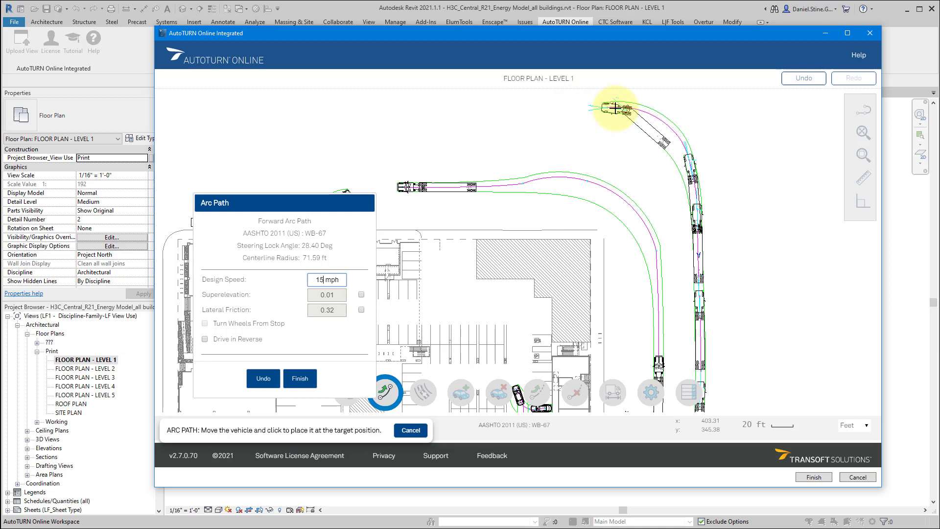
middle_drag(633, 140, 644, 212)
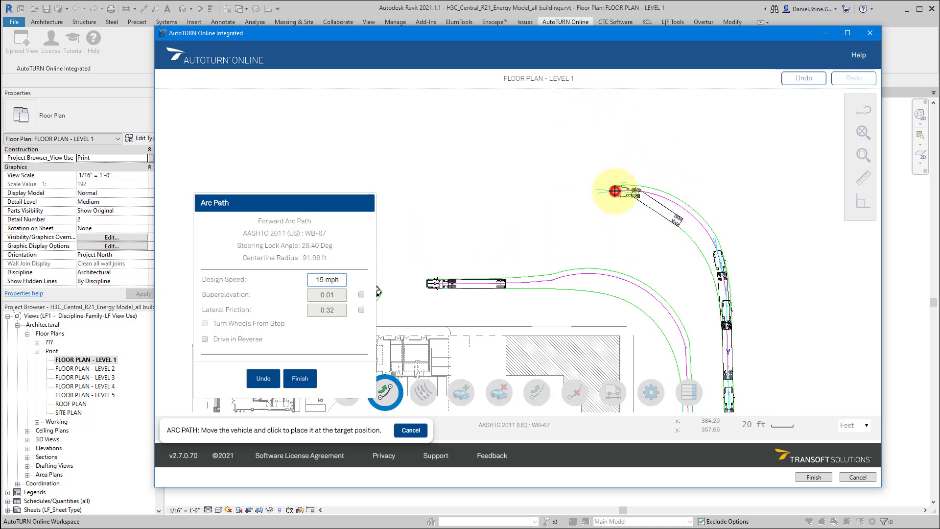
click(614, 190)
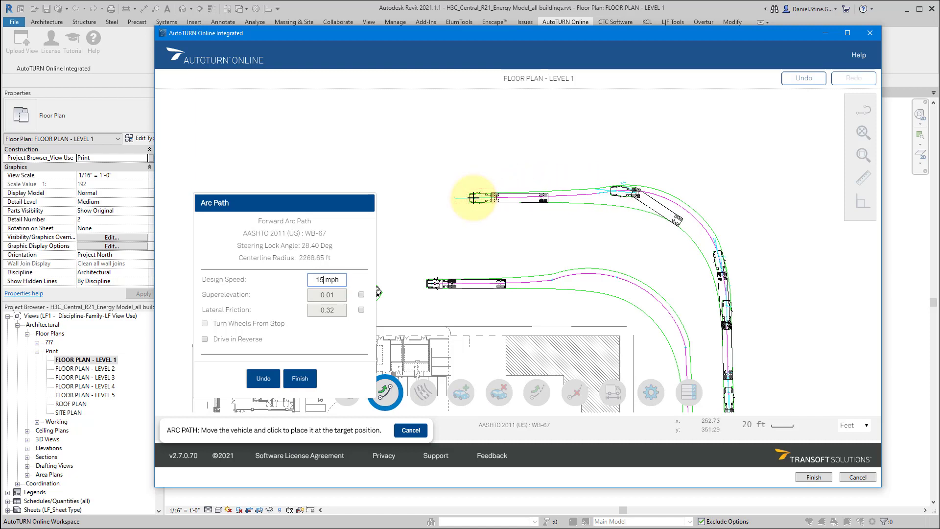
click(473, 198)
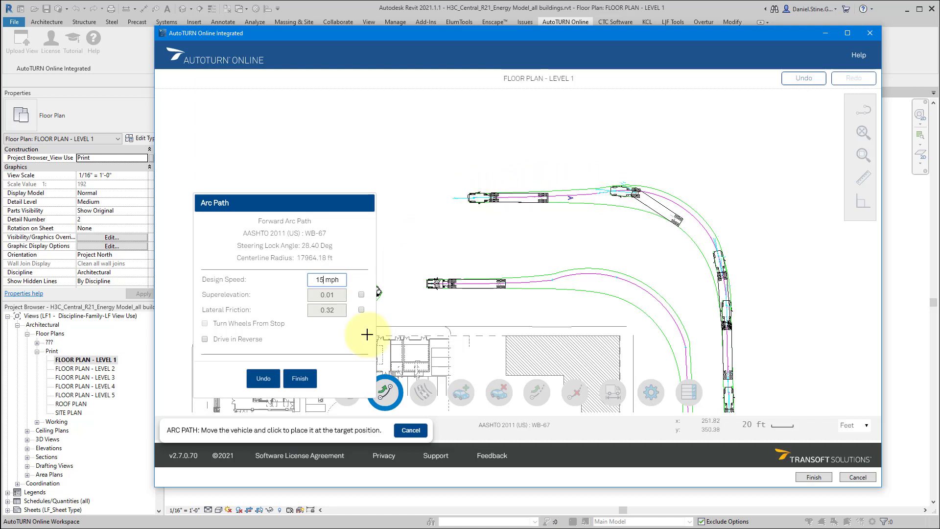
click(303, 379)
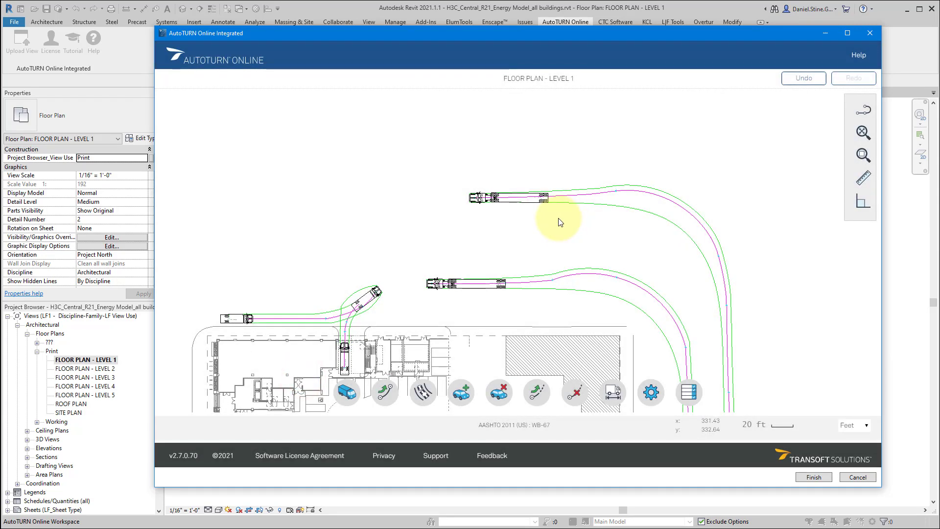
- Review all swept paths, then finish to import them into Revit's Level 1 floor plan
scroll(560, 222, down, 4)
scroll(559, 308, up, 2)
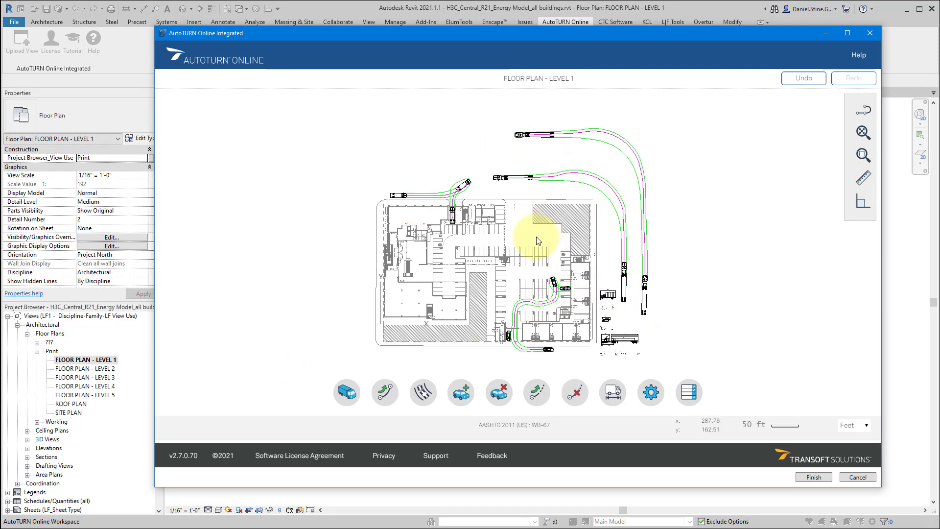
click(806, 478)
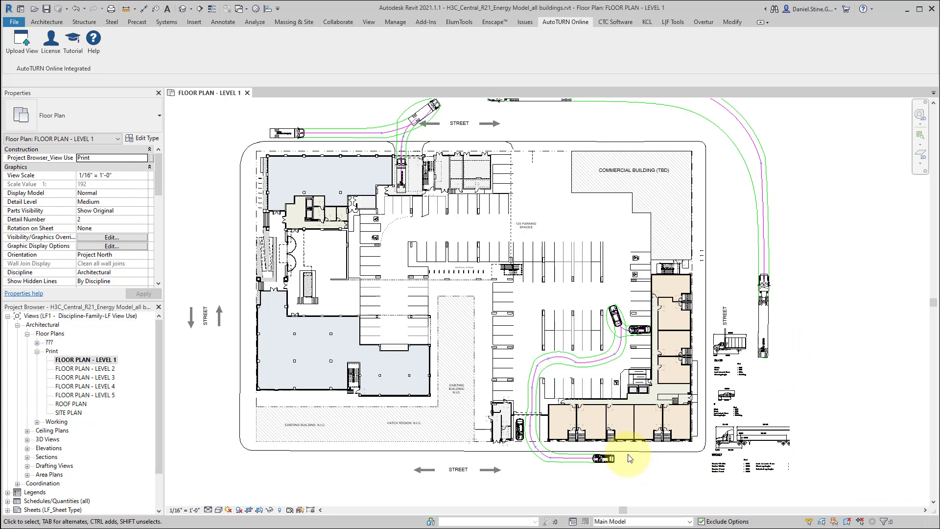
- Inspect the imported car, north-entrance truck and east-side truck swept paths one after another
click(606, 463)
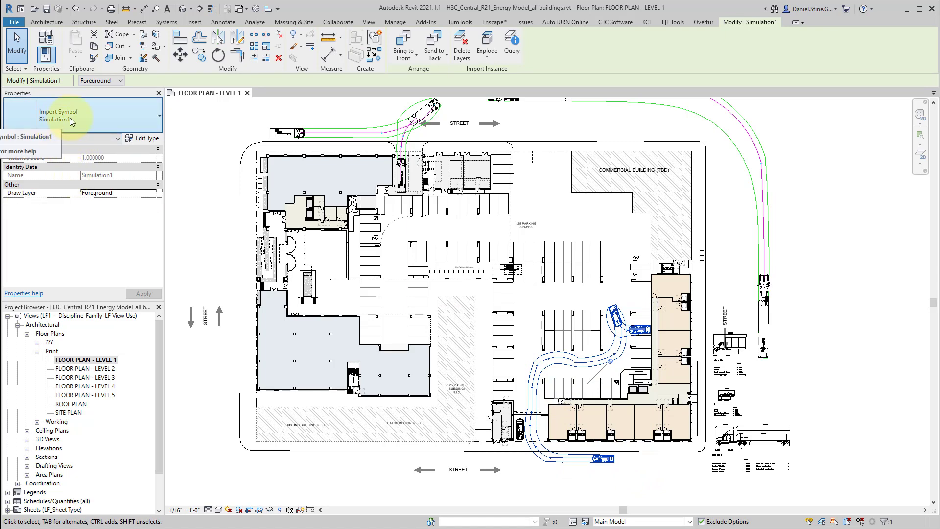
click(401, 135)
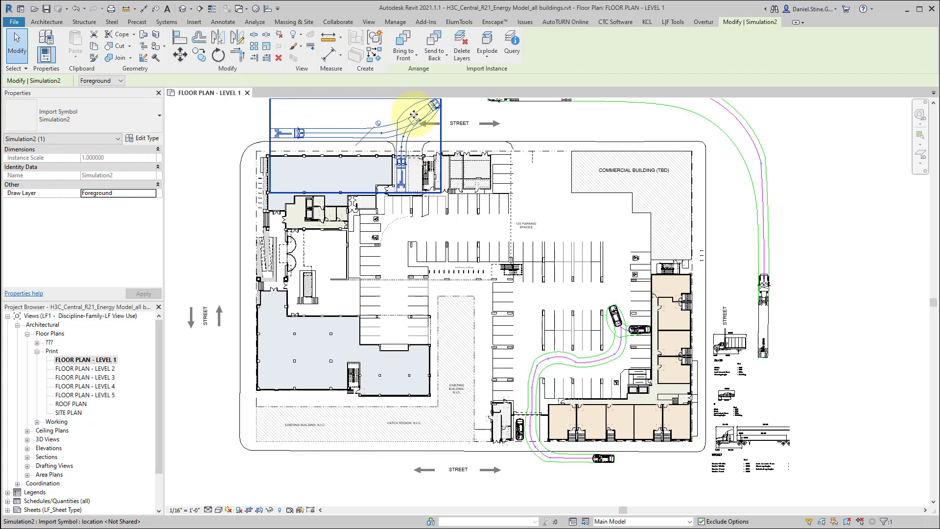
scroll(627, 206, down, 3)
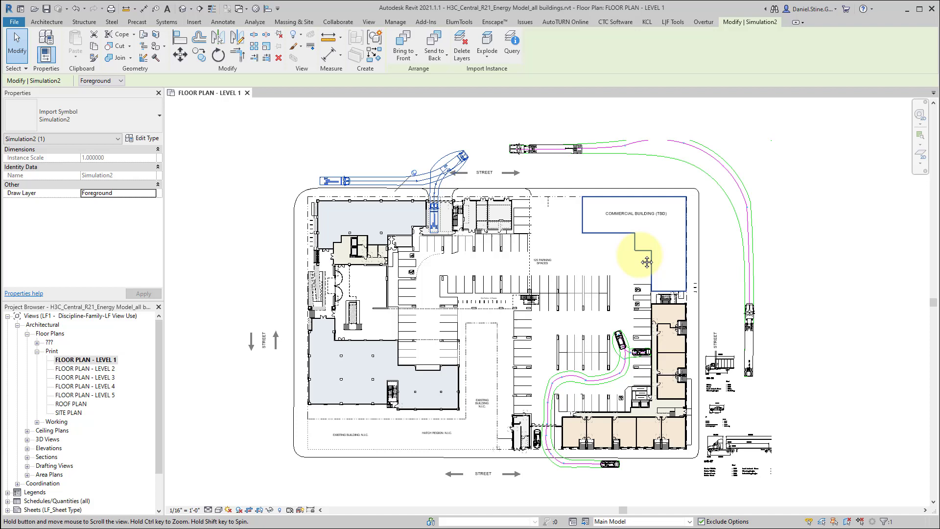
click(754, 298)
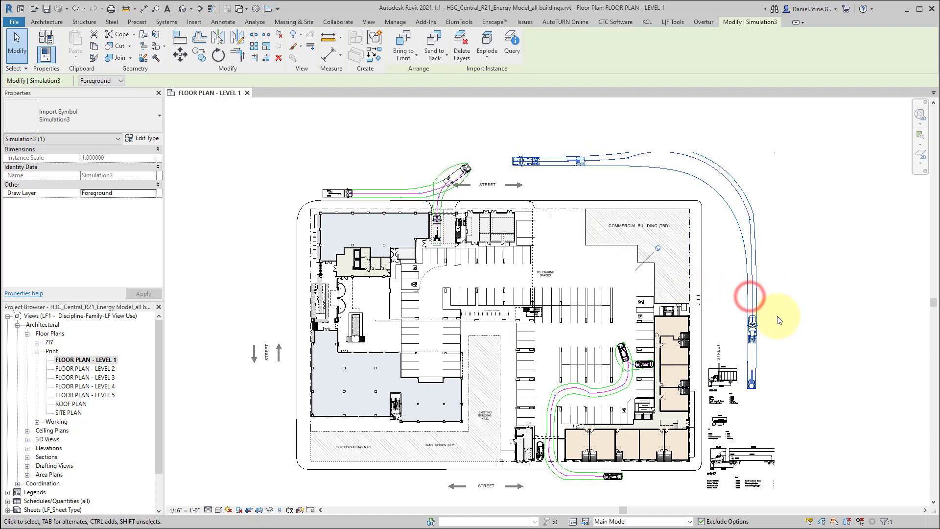
click(249, 509)
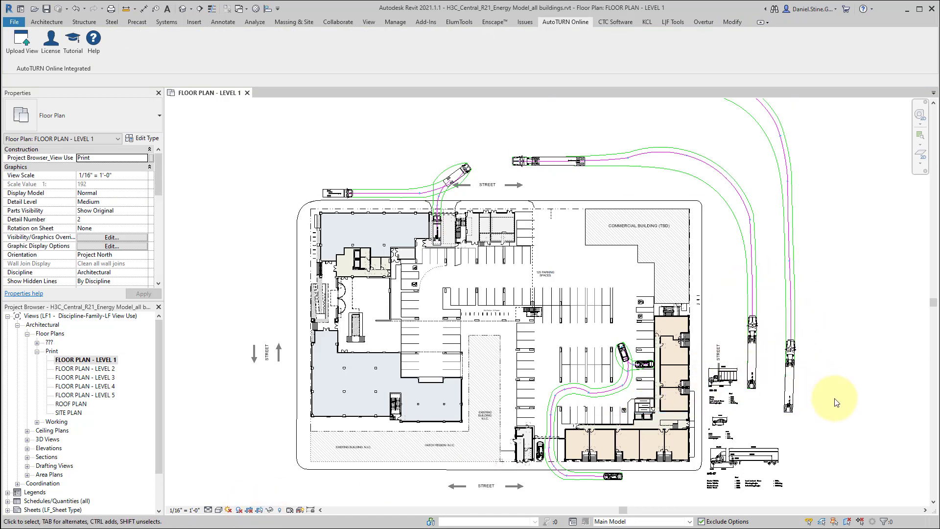
- Unpin and delete the extra far-east WB-67 swept path (Simulation4), then recenter the plan
click(835, 322)
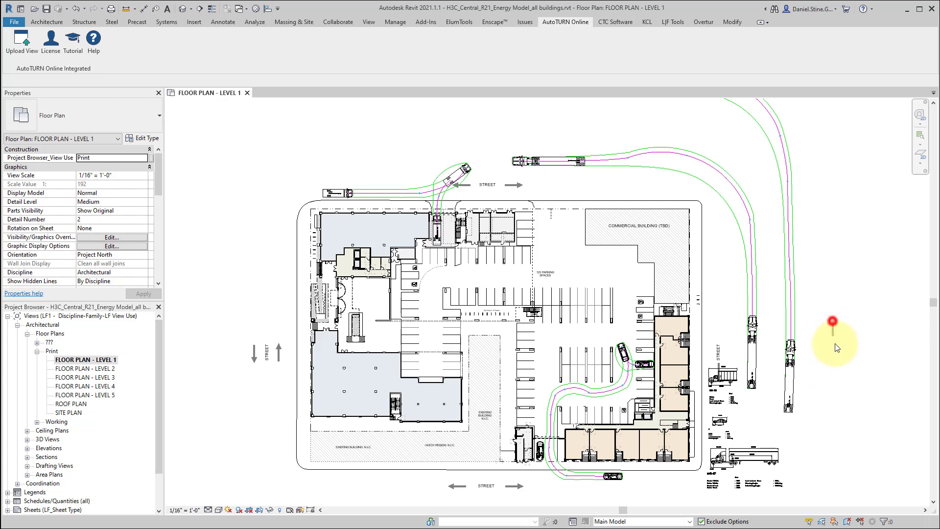
click(796, 336)
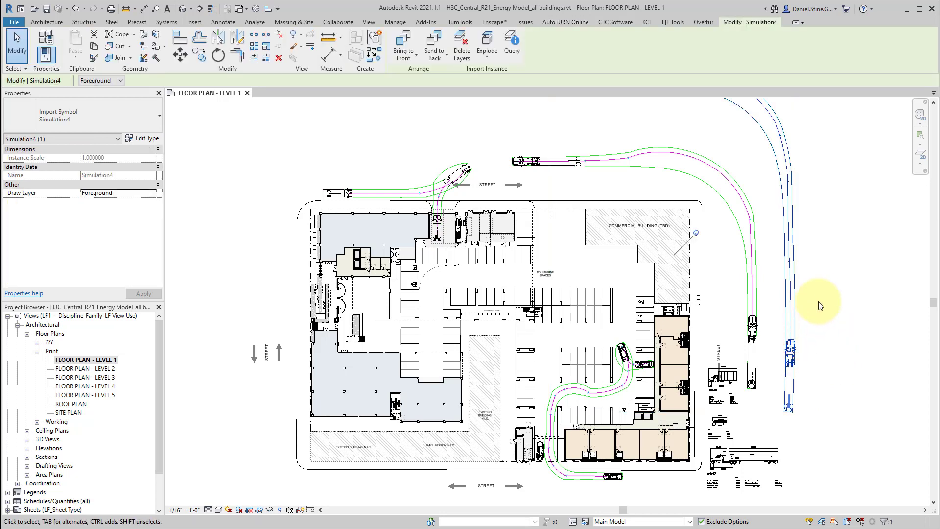
key(Delete)
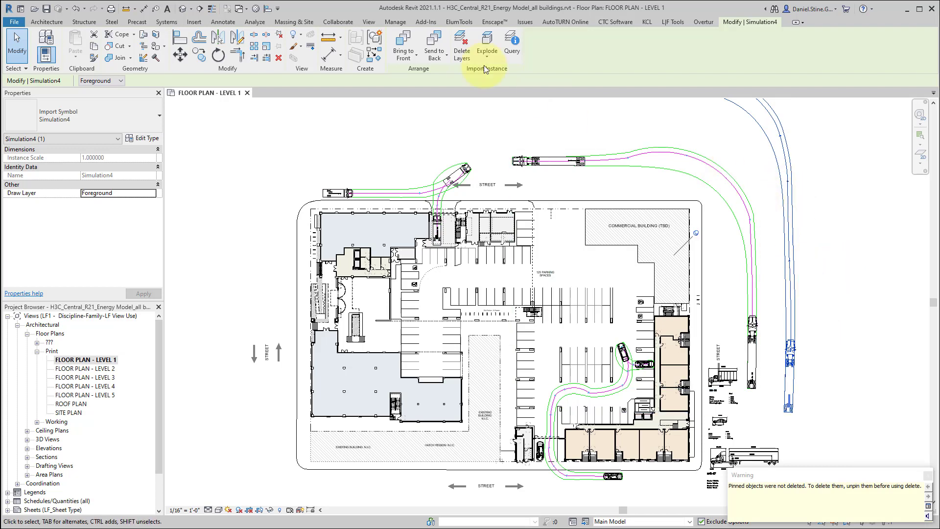
click(277, 37)
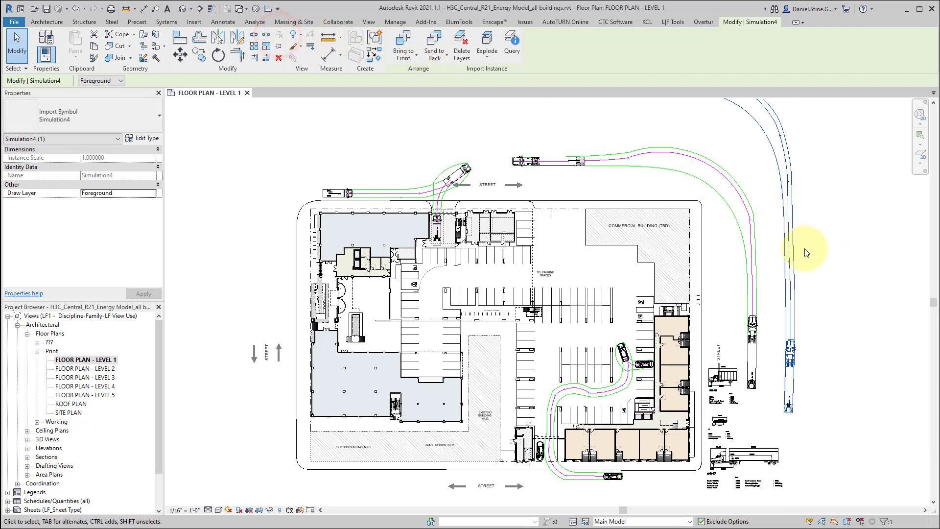
key(Delete)
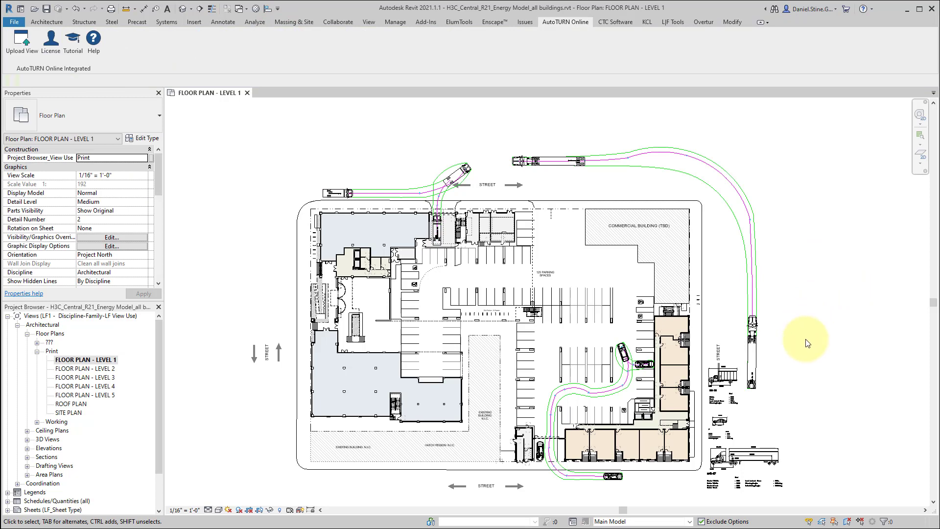
middle_drag(806, 371, 799, 347)
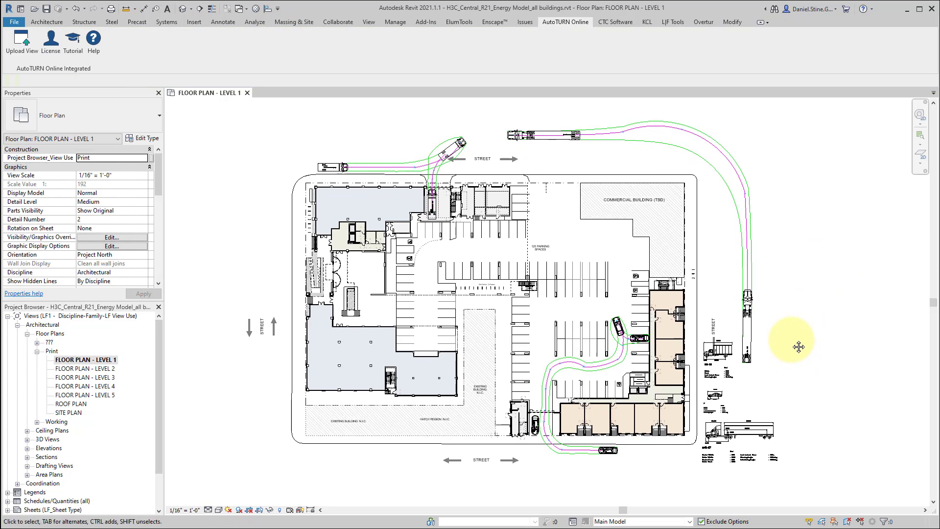